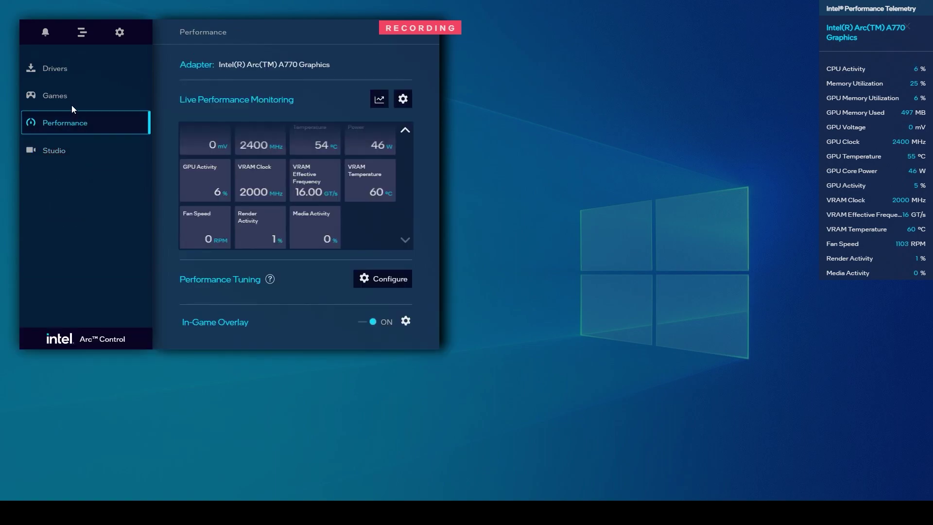
Look through the system information for the graphics card: its hardware, software and capabilities details.
left_click(72, 69)
left_click(119, 35)
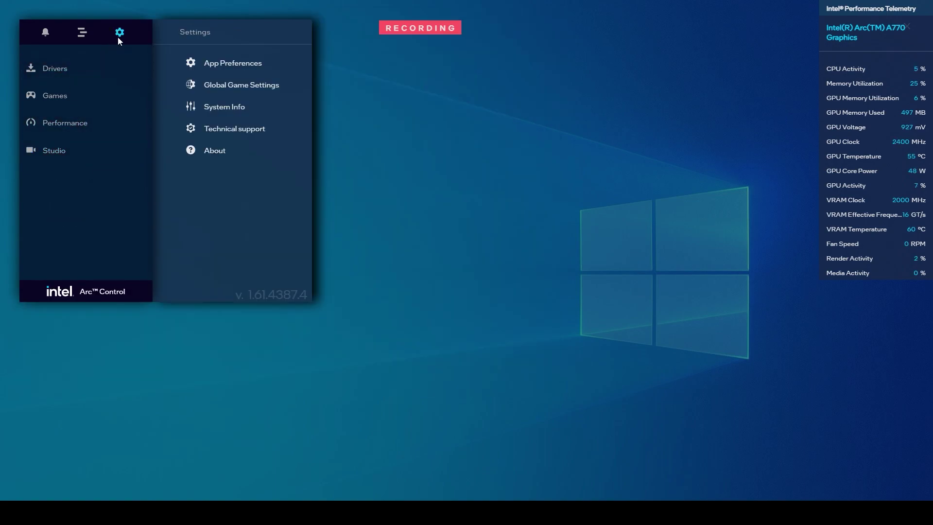
left_click(225, 107)
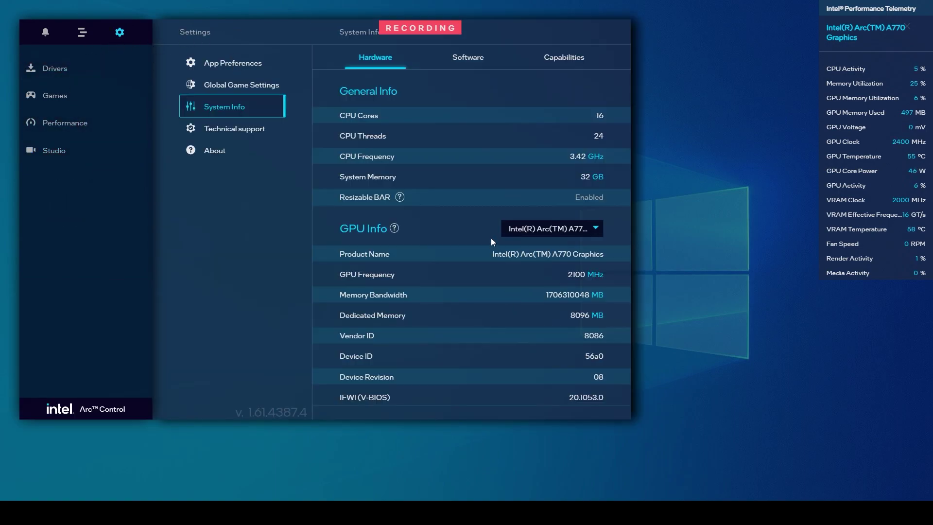
left_click(459, 61)
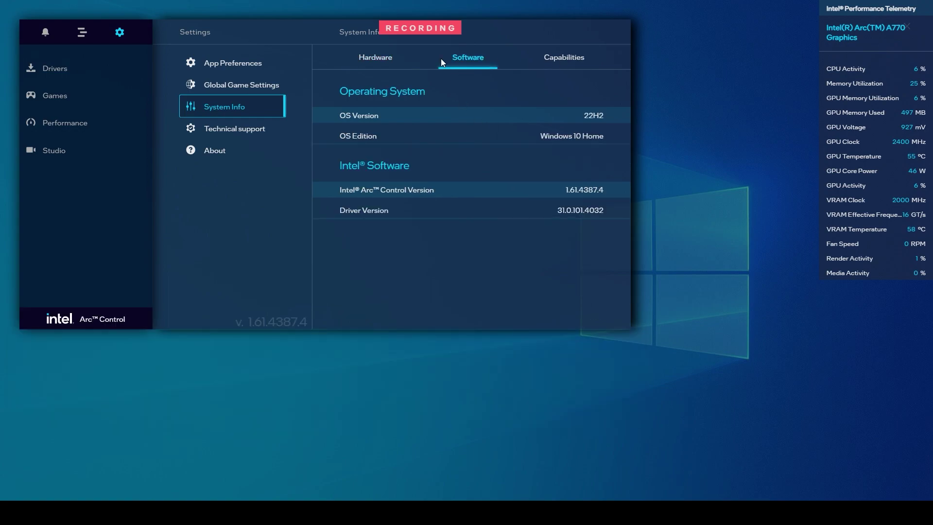
left_click(363, 56)
left_click(468, 62)
left_click(558, 63)
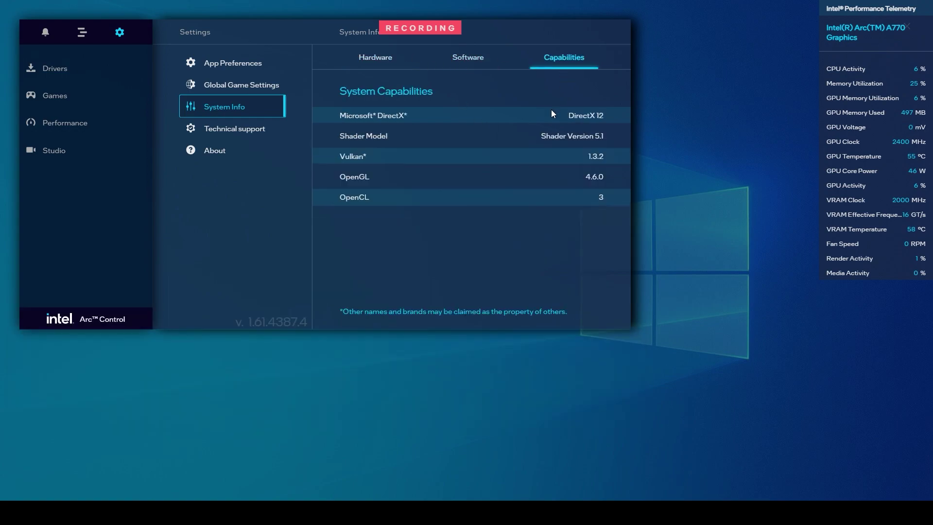
left_click(374, 57)
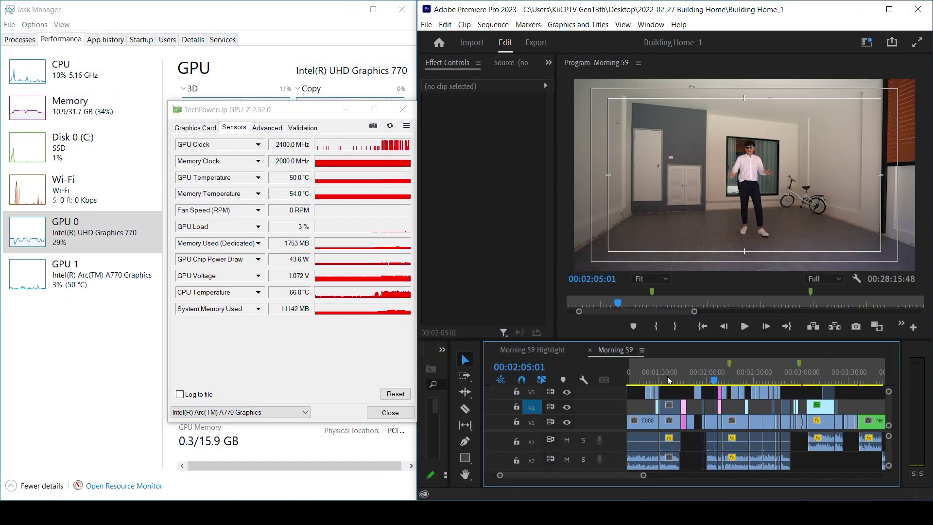
In Premiere Pro, examine the frame size and other sequence settings of the Morning 59 sequence, then accept them.
key("minus")
left_click(666, 378)
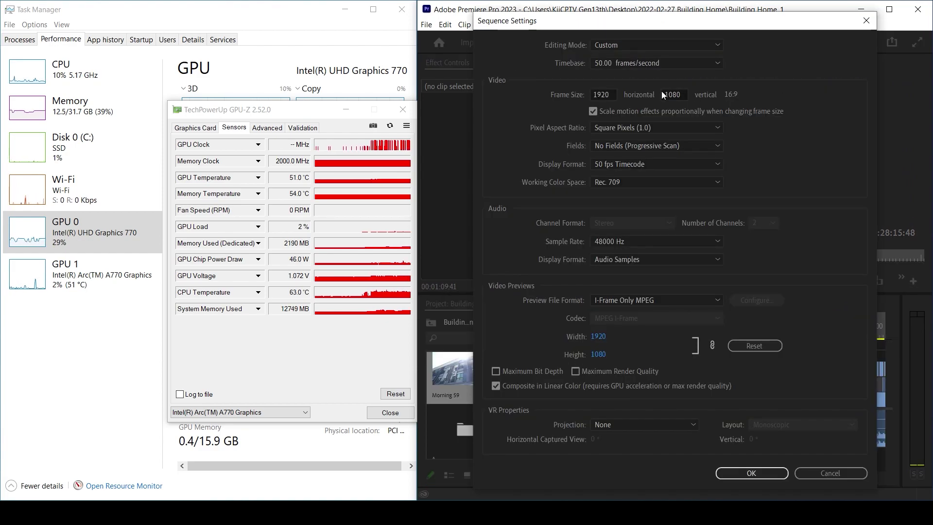
left_click(682, 94)
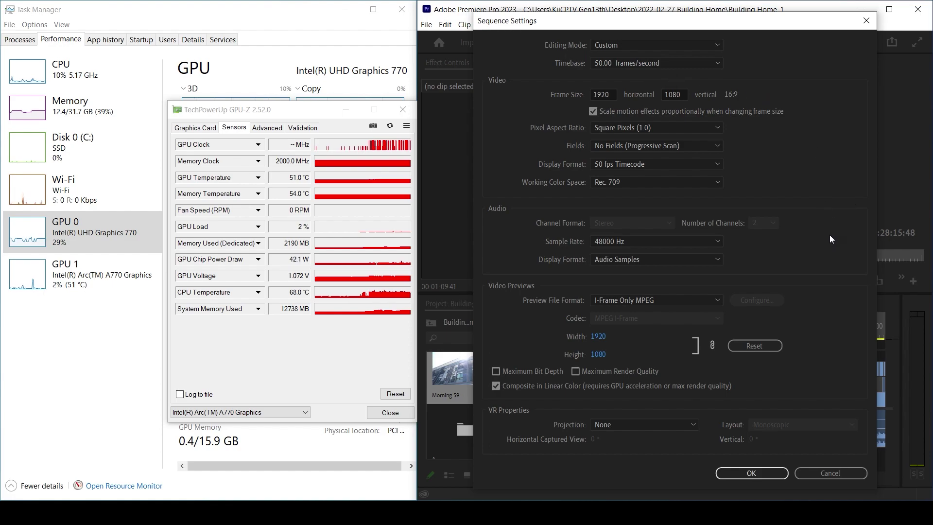
left_click(752, 473)
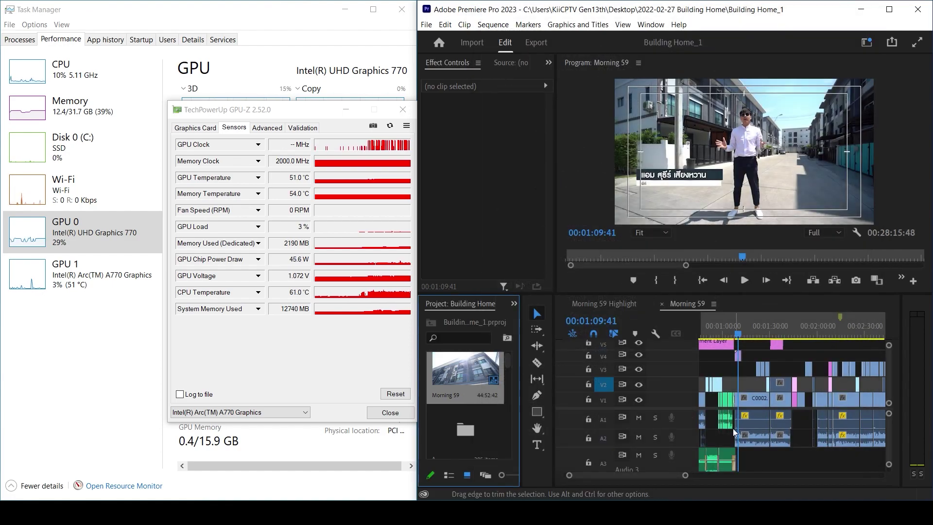
Scrub the Morning 59 sequence from 00:01:10:01 to 00:03:08:35 at several timeline zoom levels to check responsiveness.
left_click(750, 329)
key("minus")
key("minus")
key("equal")
key("equal")
left_click(777, 329)
key("minus")
key("minus")
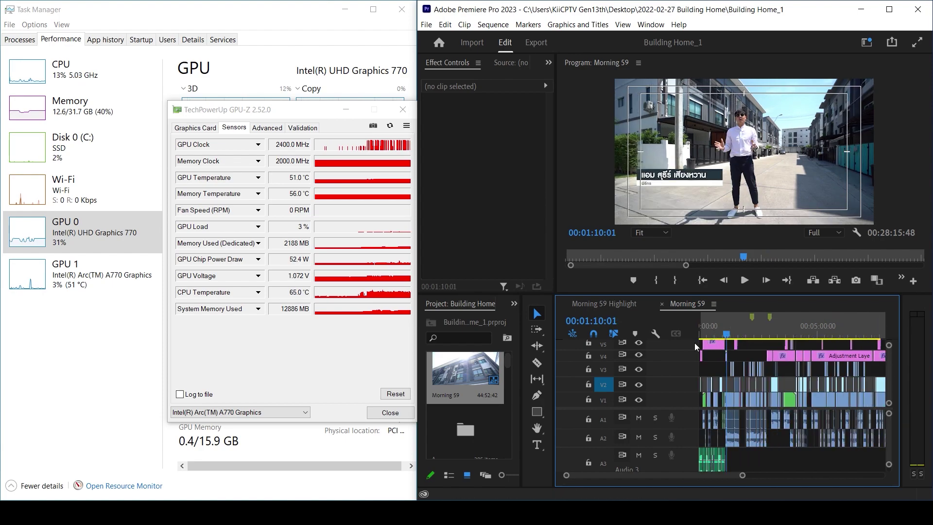
key("minus")
left_click(734, 333)
key("equal")
key("equal")
left_click(799, 334)
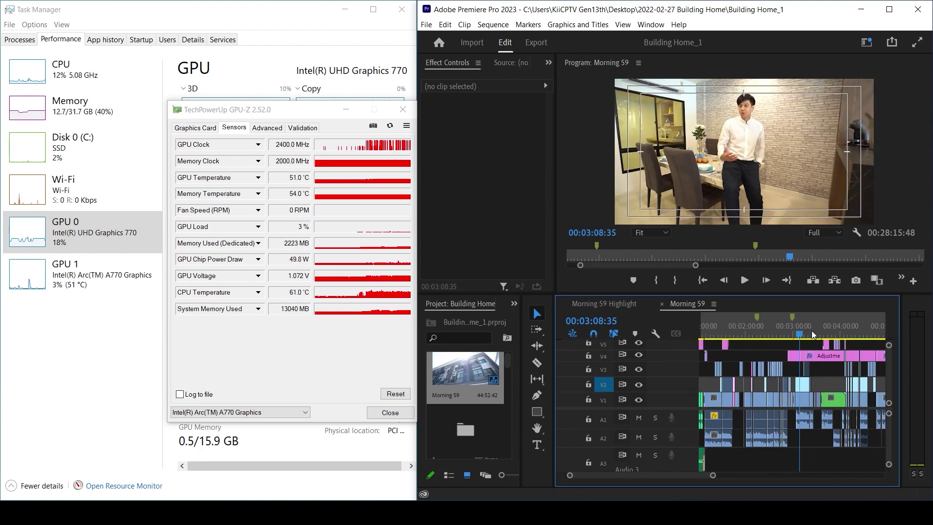
Play the sequence from beyond 00:03:08:35 and rescale the timeline during playback to check GPU load and smoothness.
key("minus")
left_click_drag(820, 333, 844, 327)
key("equal")
key("equal")
key("equal")
key("equal")
key("space")
key("equal")
key("equal")
key("minus")
key("minus")
key("minus")
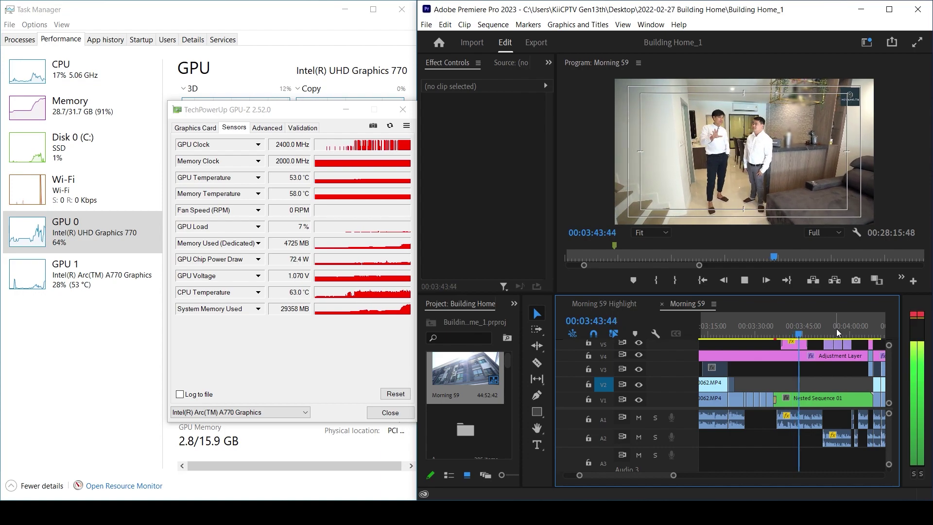
Give the timeline more height and test playback from about 00:10:09 onward.
left_click_drag(799, 293, 801, 251)
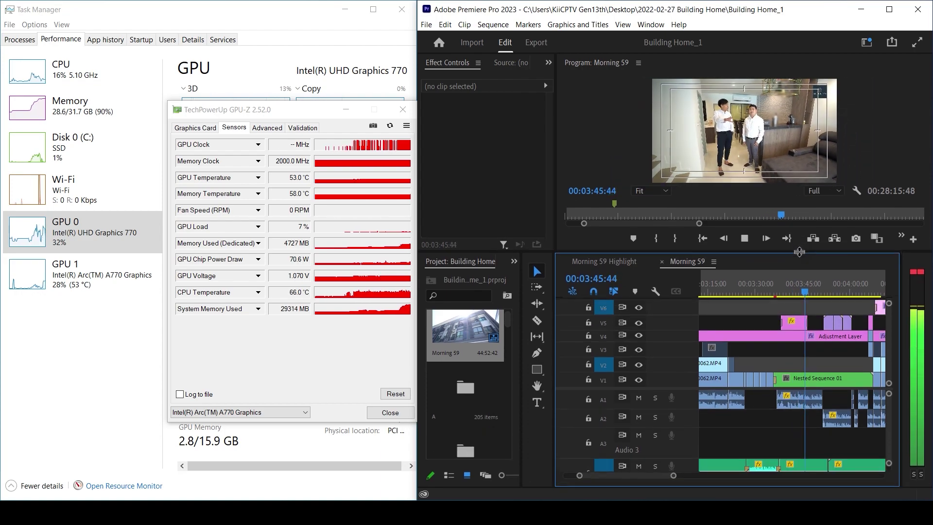
key("minus")
key("minus")
key("minus")
key("minus")
left_click(819, 291)
key("equal")
key("equal")
key("space")
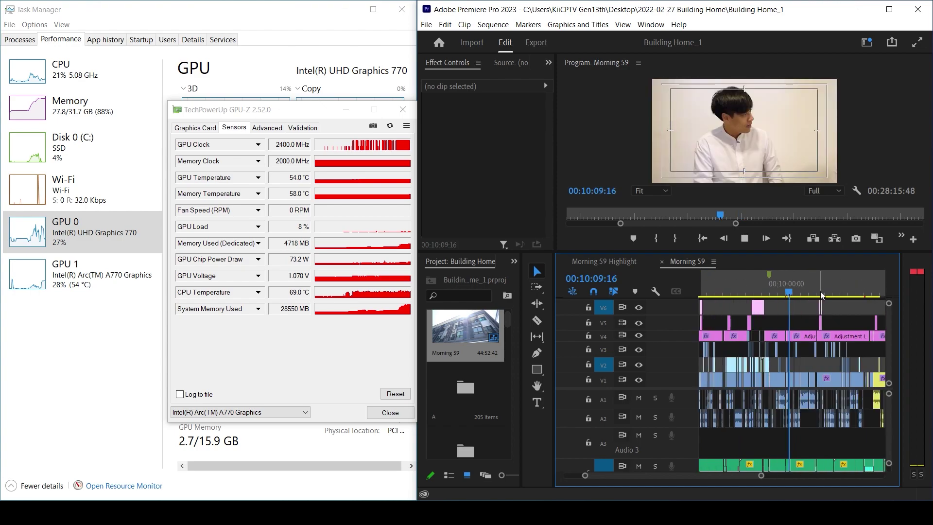
key("equal")
key("equal")
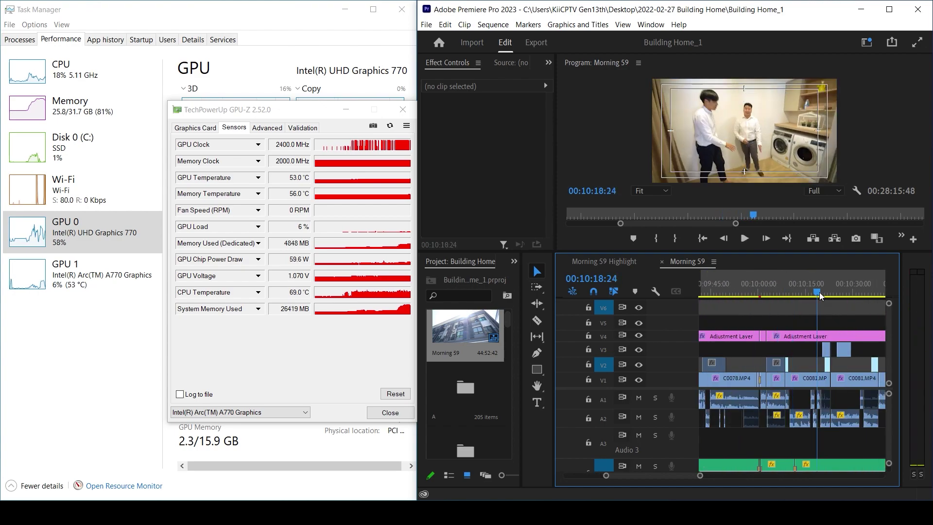
key("equal")
key("minus")
key("minus")
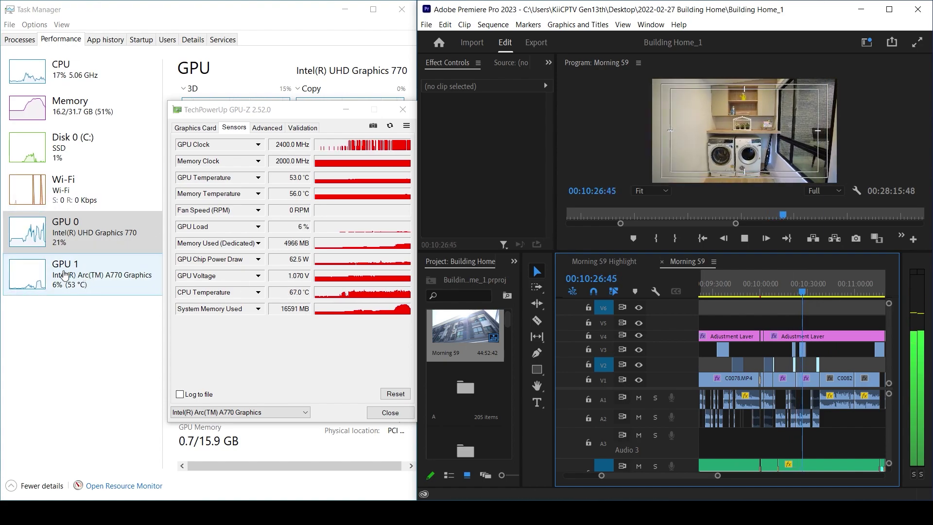
Play a passage around the ten-minute mark and move the playhead back to 00:09:54:03.
left_click(788, 292)
key("equal")
left_click(776, 293)
key("space")
key("minus")
left_click(757, 293)
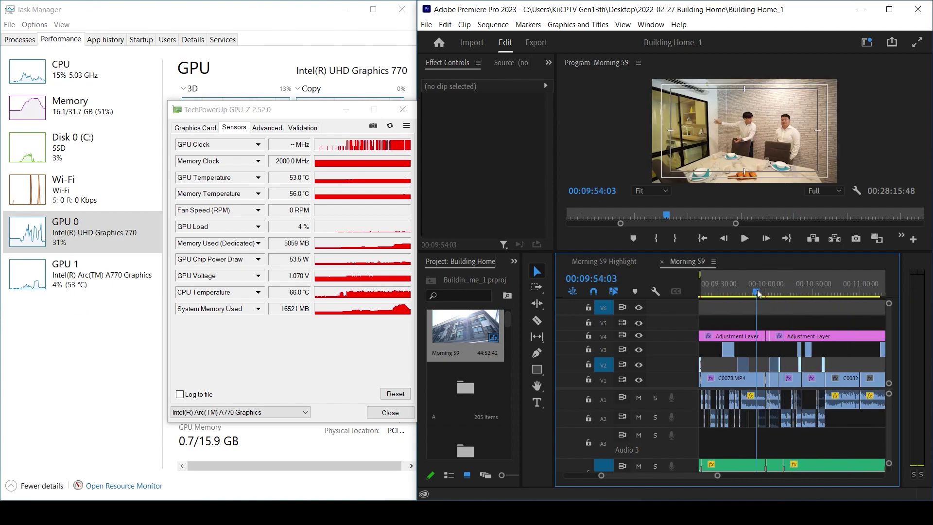
Scrub and briefly play the earlier sections at 00:08:52:28 and 00:08:17:33 to test seeking performance.
key("minus")
left_click(739, 295)
key("equal")
key("equal")
key("space")
key("space")
key("minus")
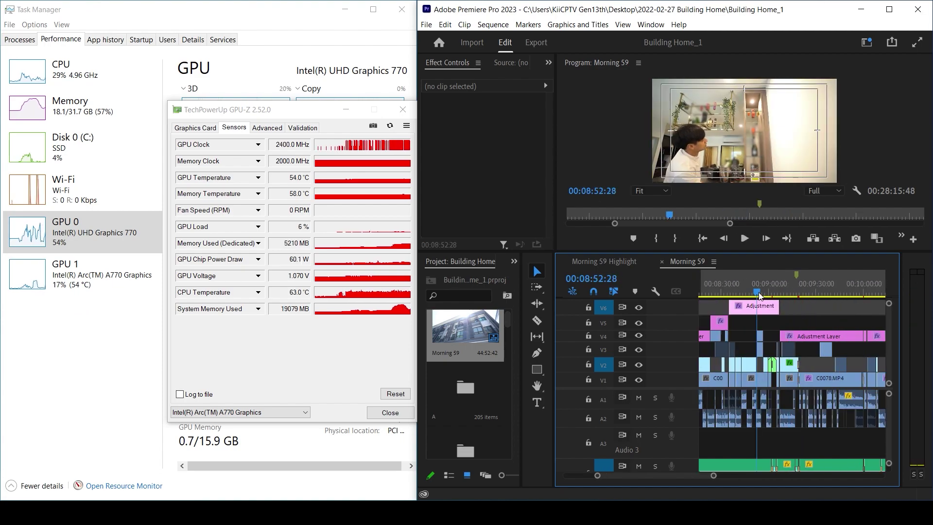
left_click(724, 294)
key("equal")
key("equal")
key("minus")
left_click(749, 293)
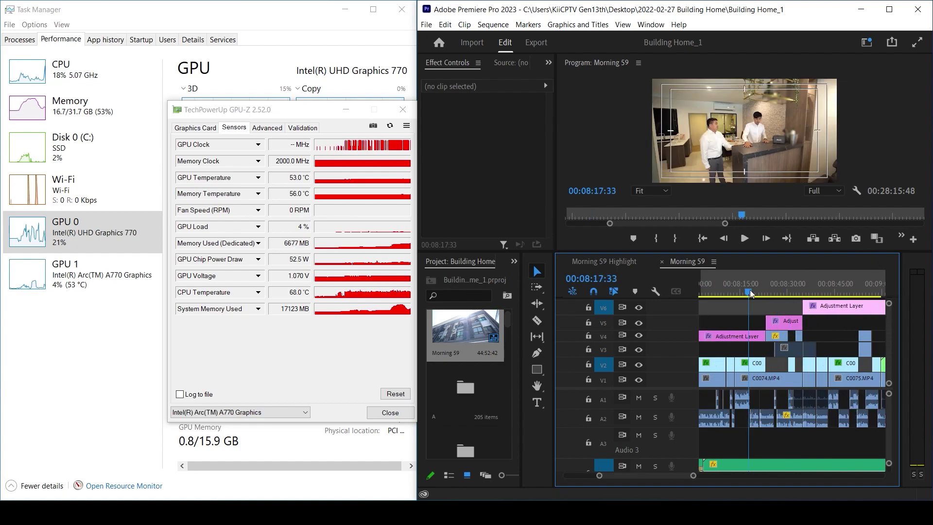
key("minus")
Check the renderer choices in the general project settings and keep Mercury Playback Engine GPU Acceleration (OpenCL).
left_click(429, 27)
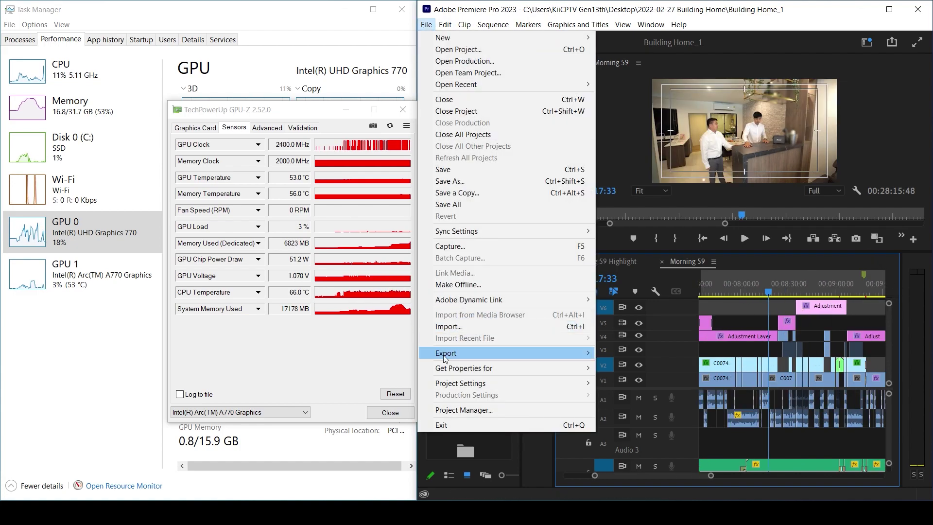
mouse_move(460, 387)
left_click(643, 384)
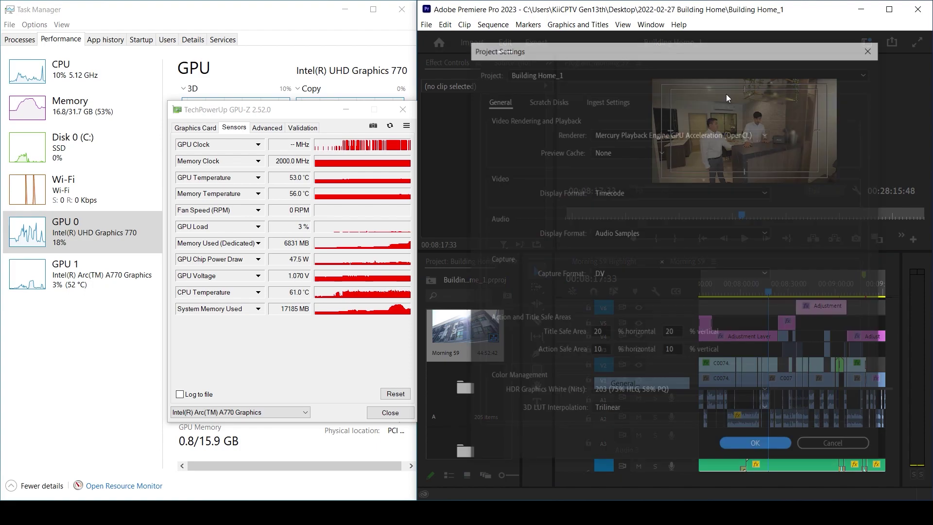
left_click(703, 131)
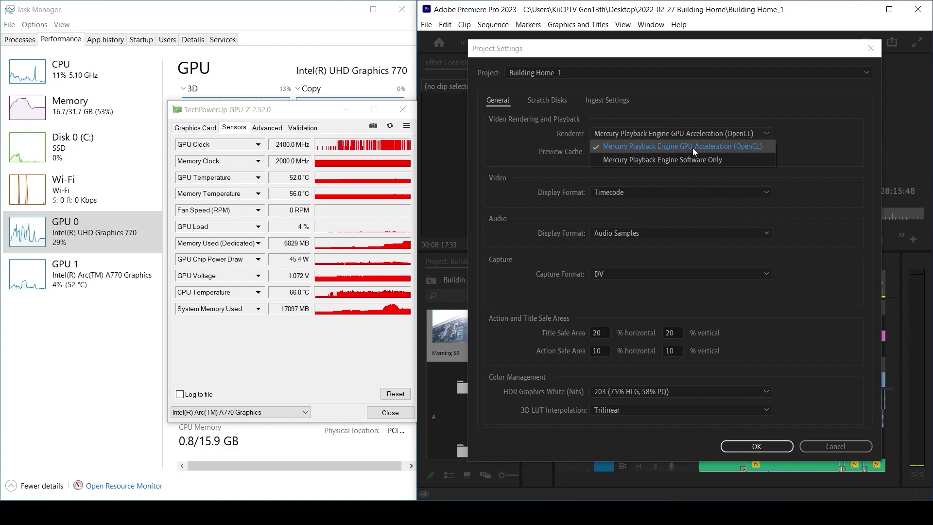
left_click(814, 157)
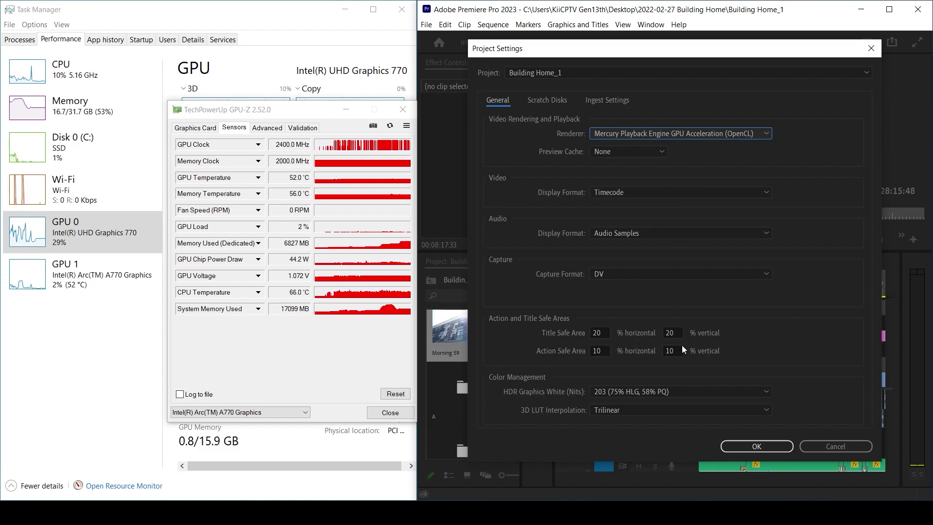
left_click(776, 446)
Scrub and play the C0074.MP4 section around 00:07:51 to test playback, and select its clip on V2.
key("minus")
left_click(761, 288)
left_click(780, 289)
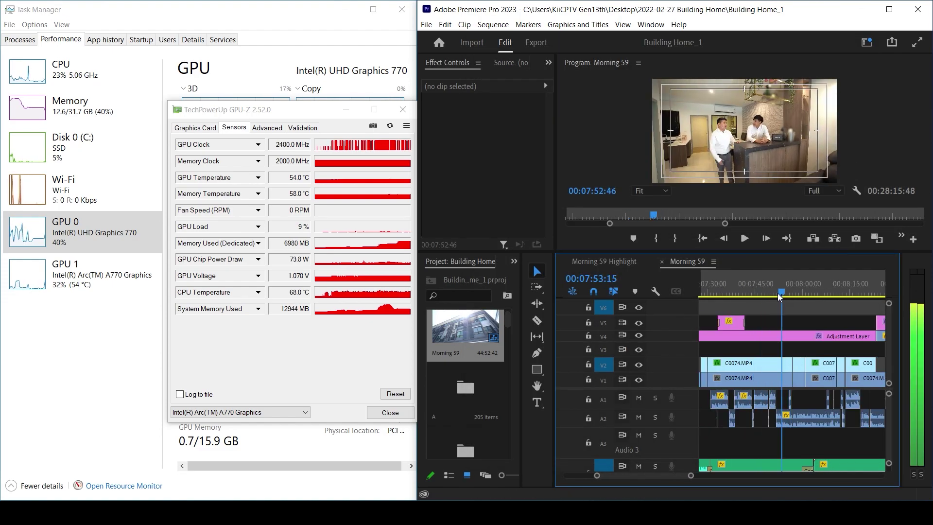
left_click(769, 287)
key("equal")
key("minus")
key("minus")
key("equal")
key("equal")
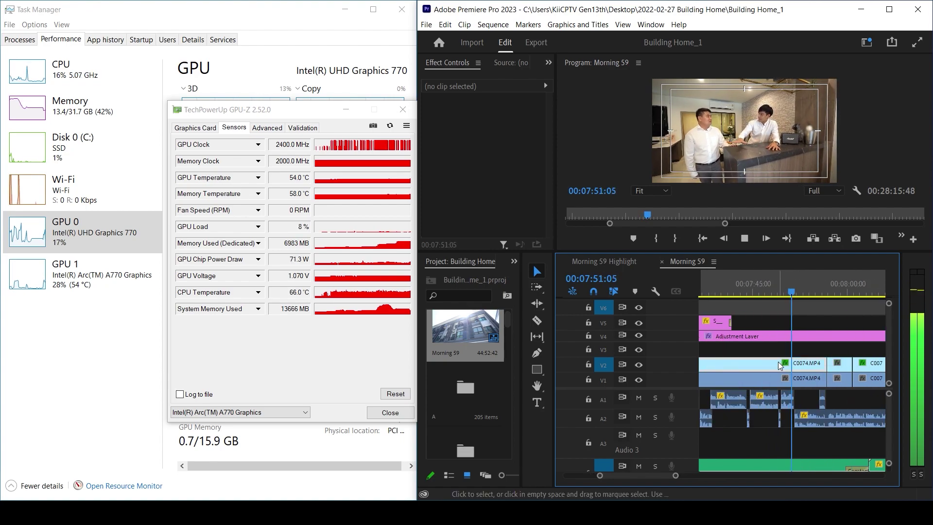
key("minus")
left_click(783, 364)
key("space")
key("equal")
key("equal")
Add a "CompleteTV" text title over the picture at 00:07:49:02.
mouse_move(806, 292)
left_mouse_down()
mouse_move(836, 304)
mouse_move(812, 306)
left_mouse_up()
key("minus")
left_click_drag(729, 290, 769, 293)
key("minus")
key("t")
left_click(743, 130)
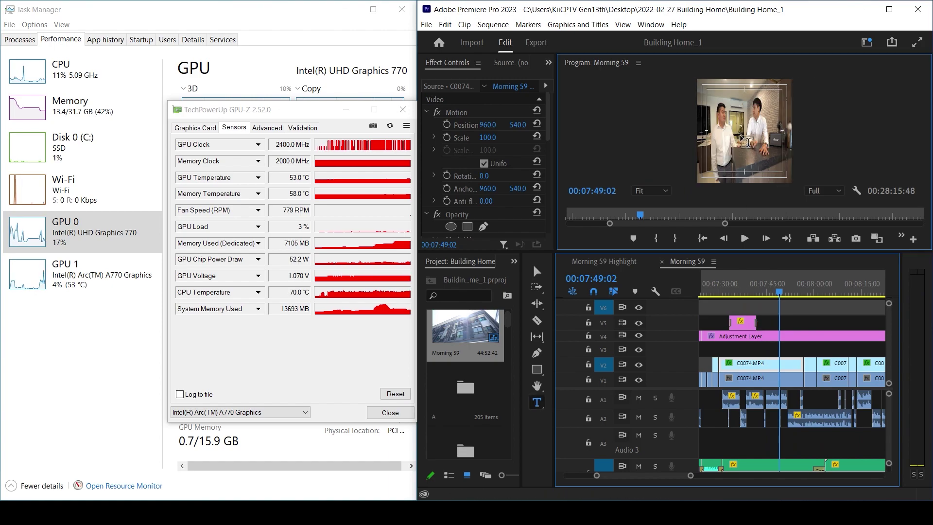
type("CompleteT")
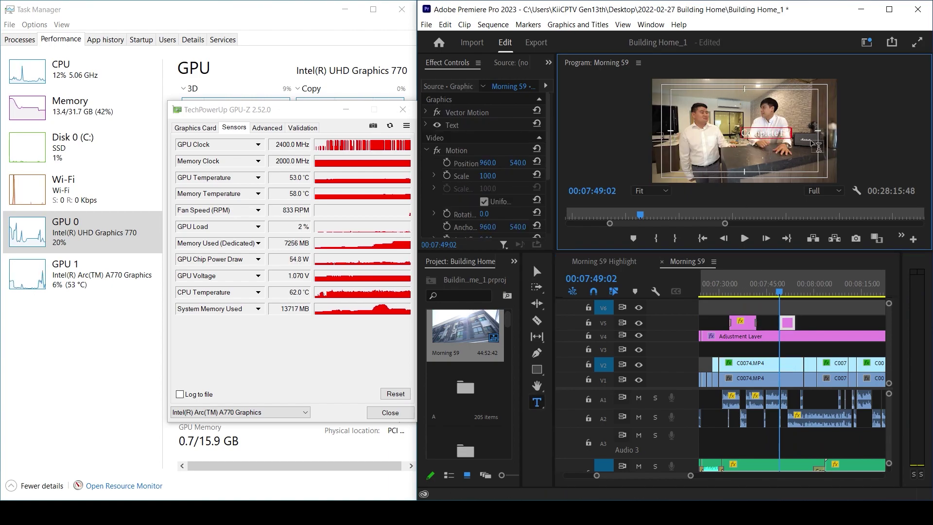
left_click(808, 310)
With the playhead at 00:07:52:08, enlarge the CompleteTV title and reposition it near the middle of the frame.
left_click(787, 324)
left_click(790, 290)
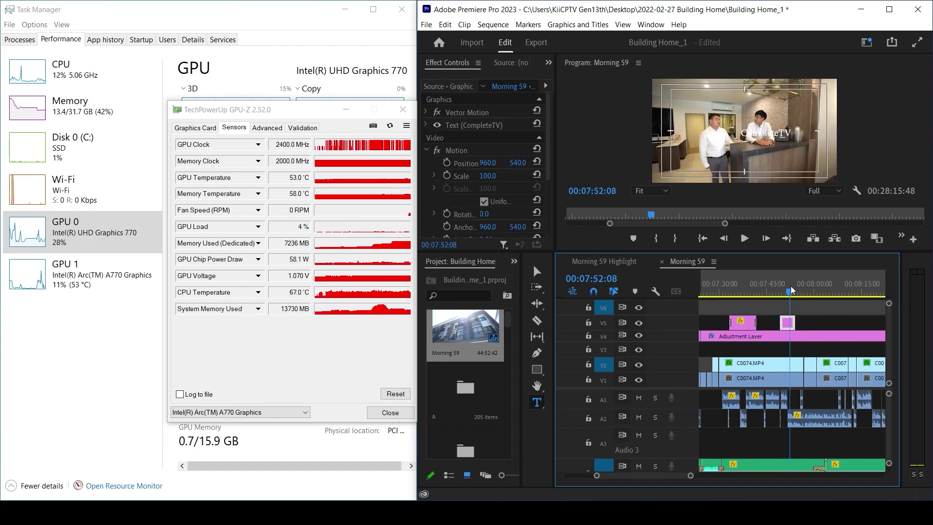
key("v")
left_click(750, 133)
left_click_drag(785, 134, 777, 136)
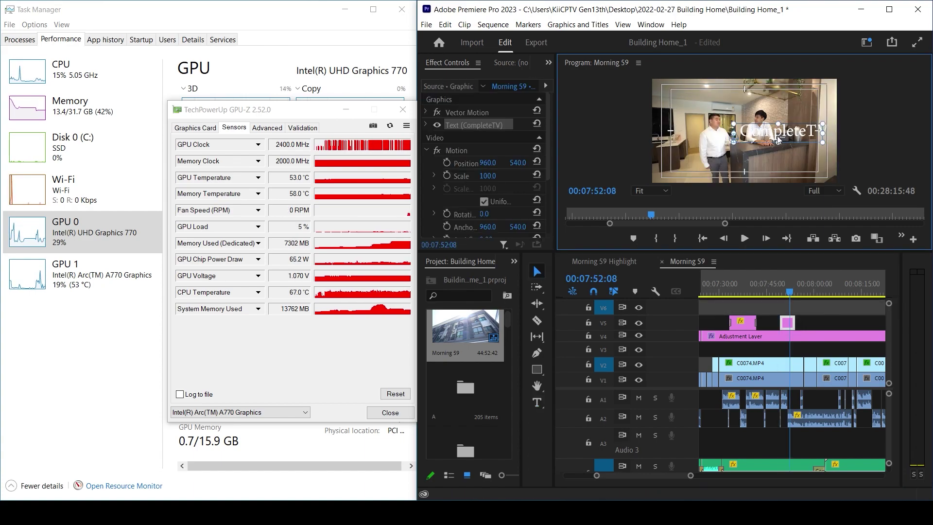
left_click_drag(735, 250, 735, 353)
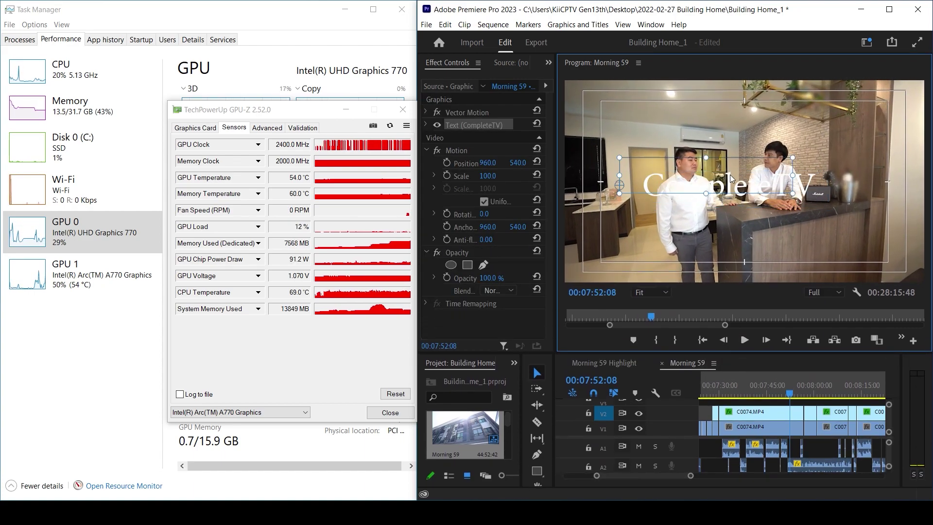
left_click_drag(736, 145, 765, 218)
Copy the C0074.MP4 clip under the title from V1 onto V3 and select the copy's Motion effect.
left_click_drag(798, 355, 798, 290)
left_click_drag(761, 396, 760, 368)
left_click(505, 113)
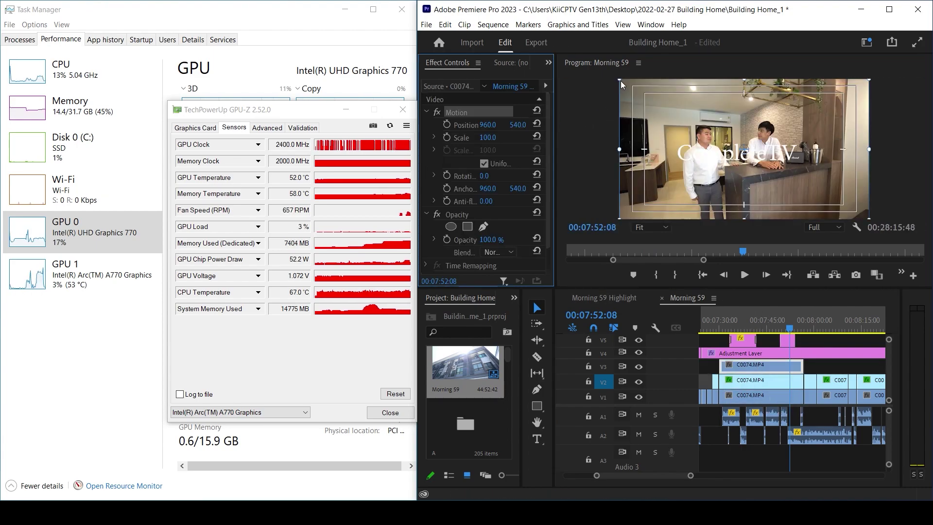
Shrink the V3 copy of C0074.MP4 to a picture-in-picture at about 54.3 scale, then resize and reposition it freely within the frame.
left_click_drag(618, 80, 657, 100)
mouse_move(731, 185)
left_mouse_down()
mouse_move(648, 206)
mouse_move(815, 152)
mouse_move(685, 220)
mouse_move(822, 158)
mouse_move(719, 193)
left_mouse_up()
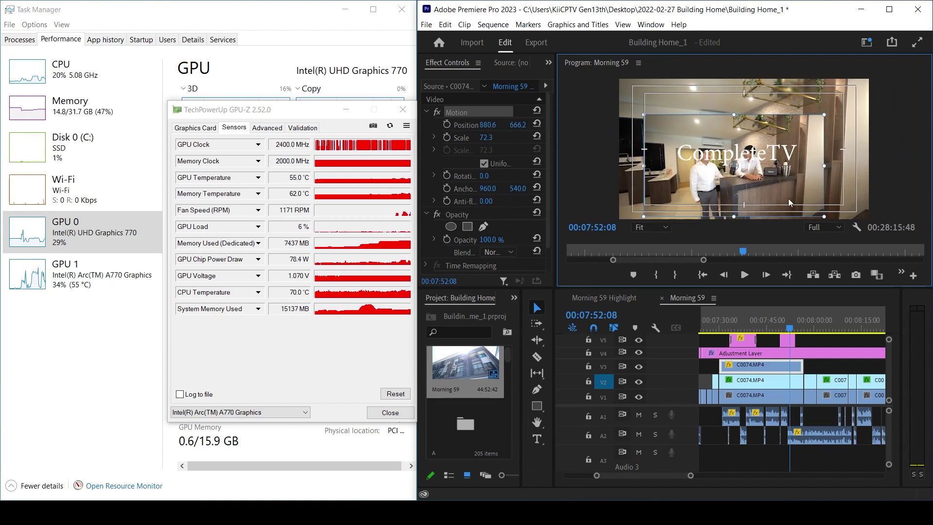
left_click_drag(825, 115, 674, 137)
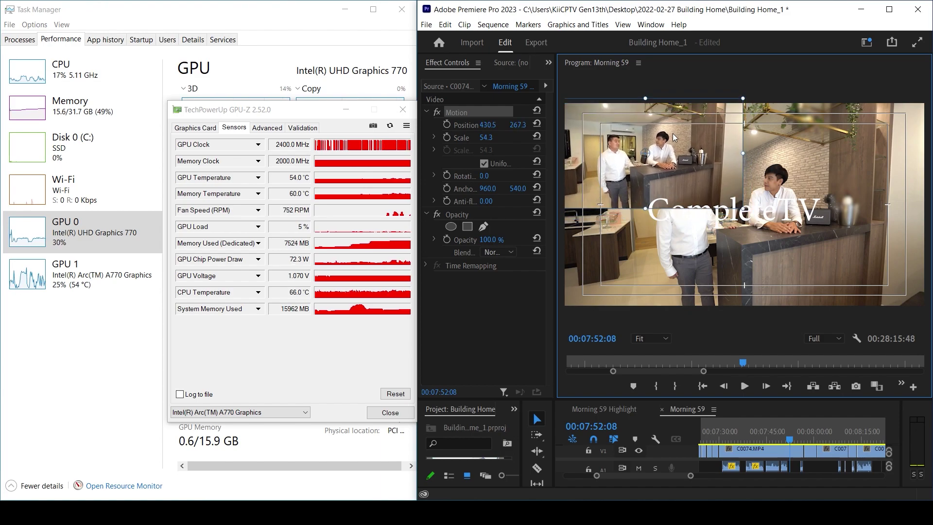
left_click_drag(742, 208, 770, 224)
left_click_drag(686, 182, 731, 193)
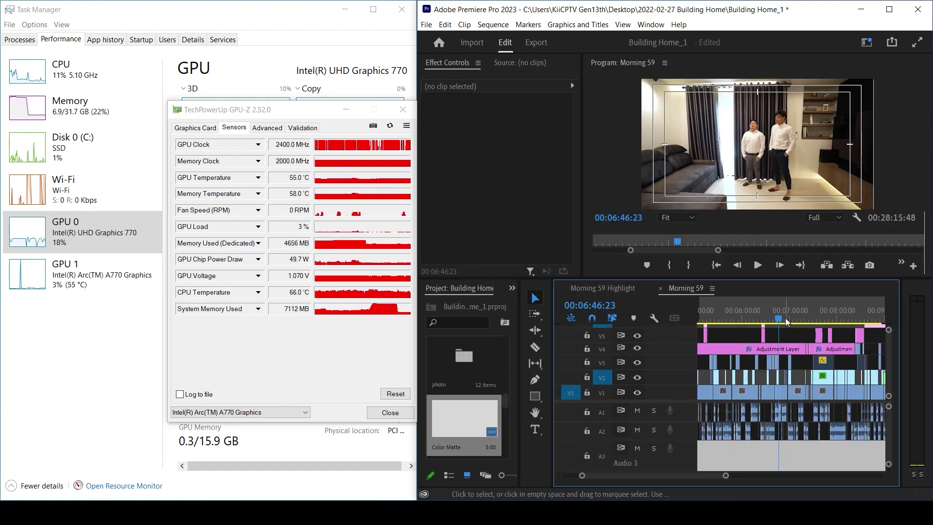
Move the playhead to 00:06:51:47 and open the export settings for the Morning 59 sequence.
left_click(783, 316)
key("equal")
key("equal")
key("minus")
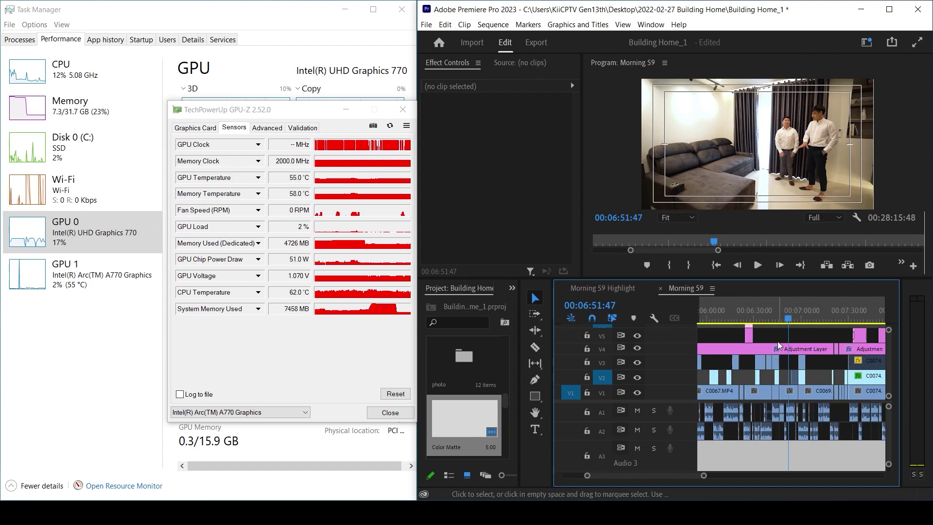
key("ctrl+m")
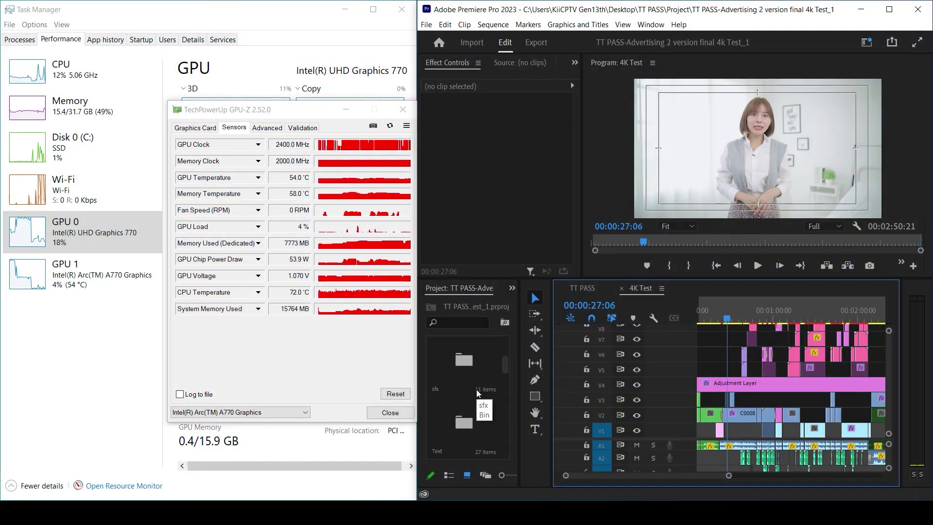
Review the 4K Test sequence's settings, checking its frame size, and close the dialog.
scroll(476, 392, "down", 3)
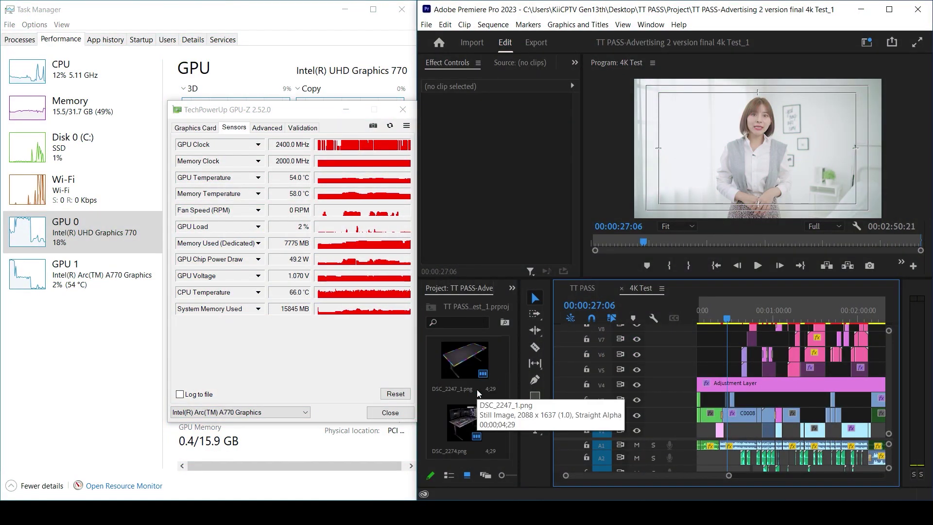
right_click(470, 373)
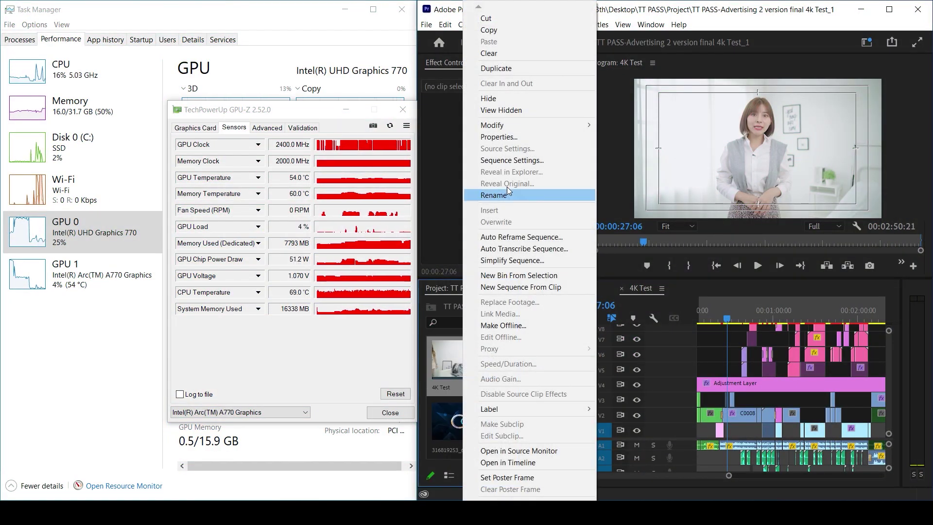
left_click(512, 160)
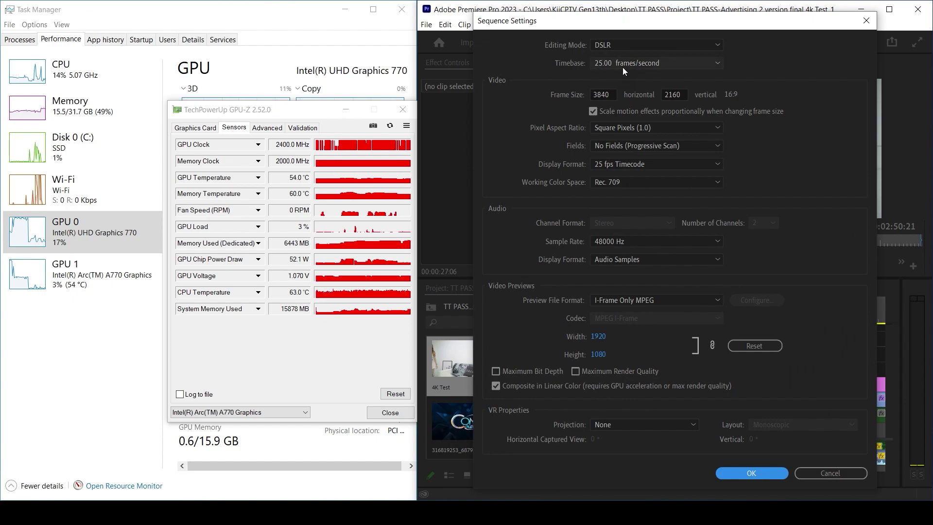
left_click(604, 94)
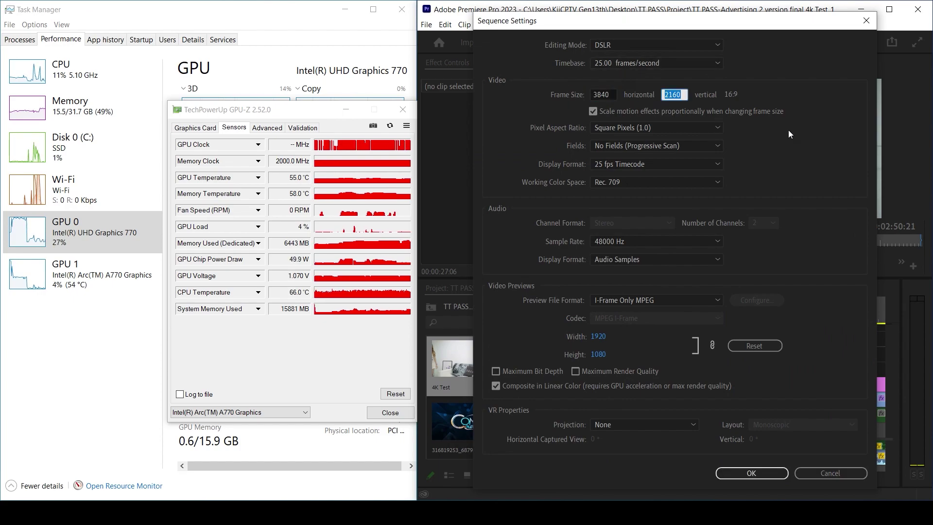
left_click(809, 127)
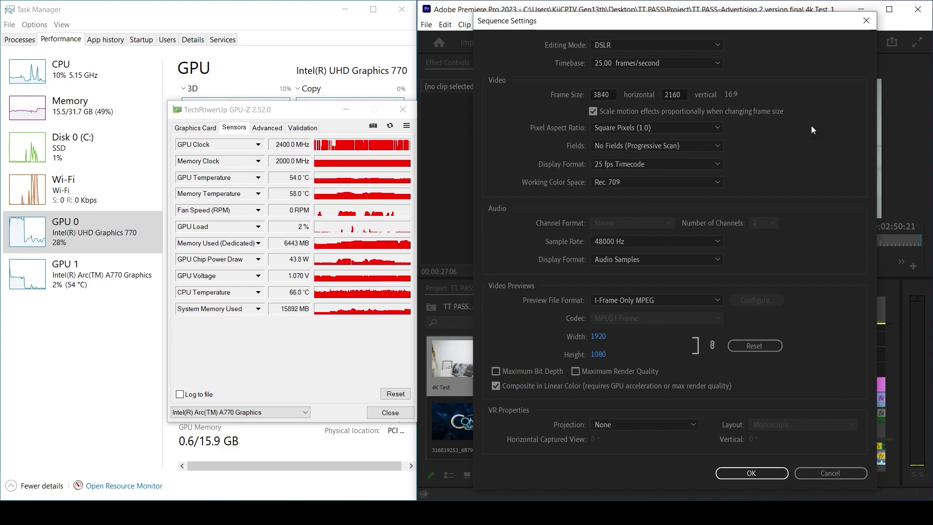
left_click(751, 473)
Play and scrub the 4K Test sequence around the C0008.MP4 clip, then park the playhead at 00:00:26:02.
key("space")
left_click_drag(757, 320, 794, 318)
key("equal")
left_click(805, 319)
key("space")
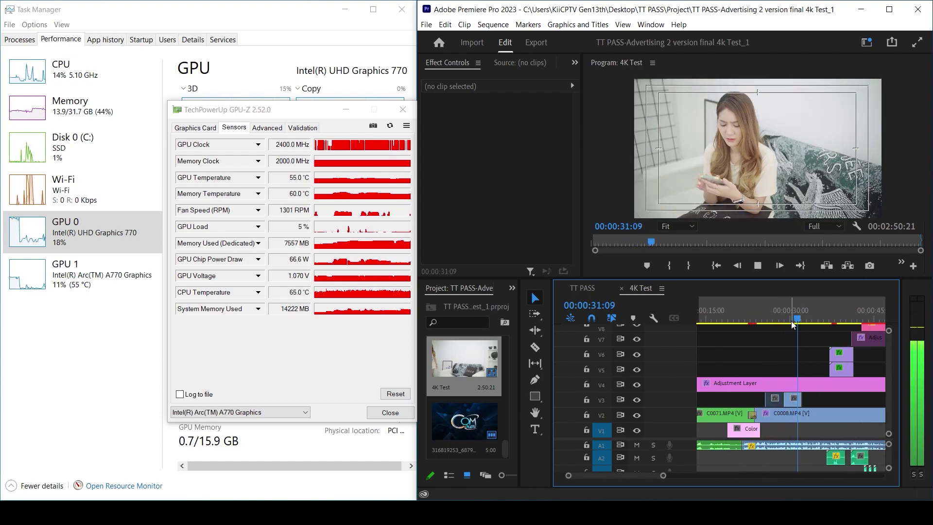
left_click(773, 319)
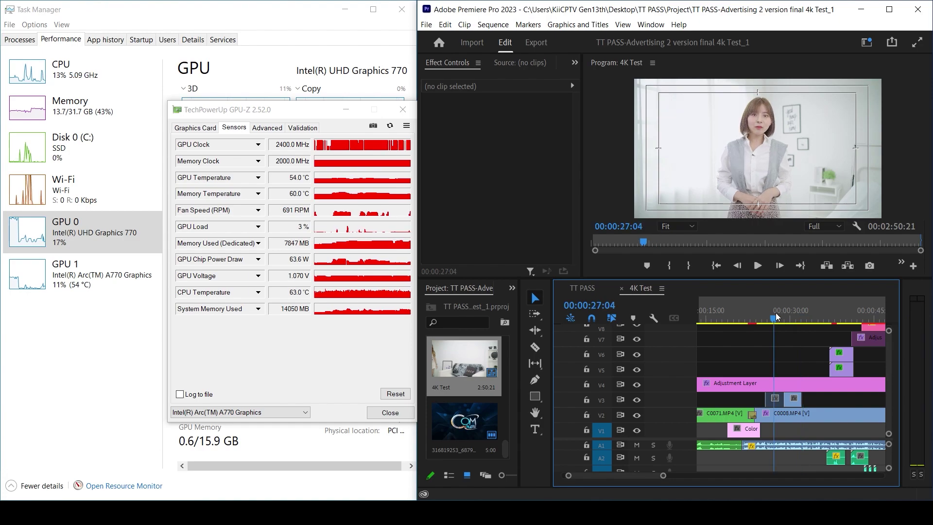
key("=")
left_click(781, 318)
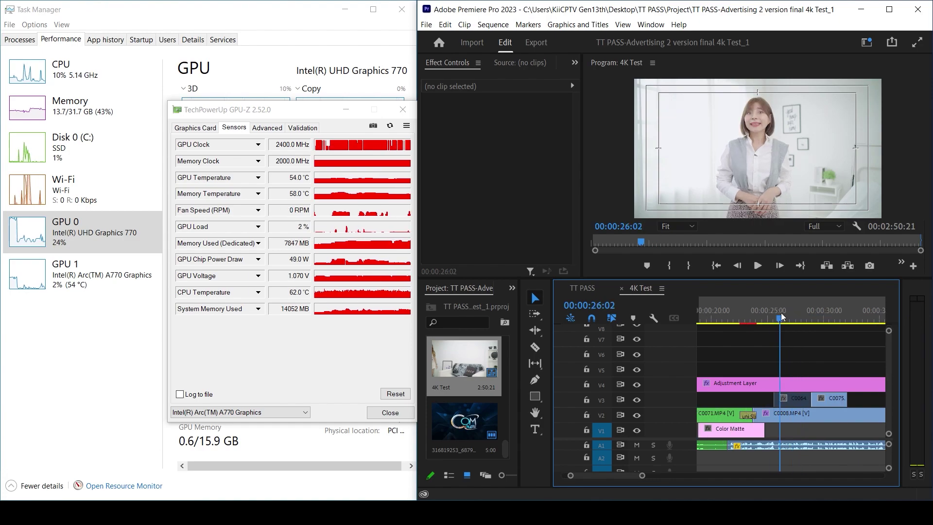
key("minus")
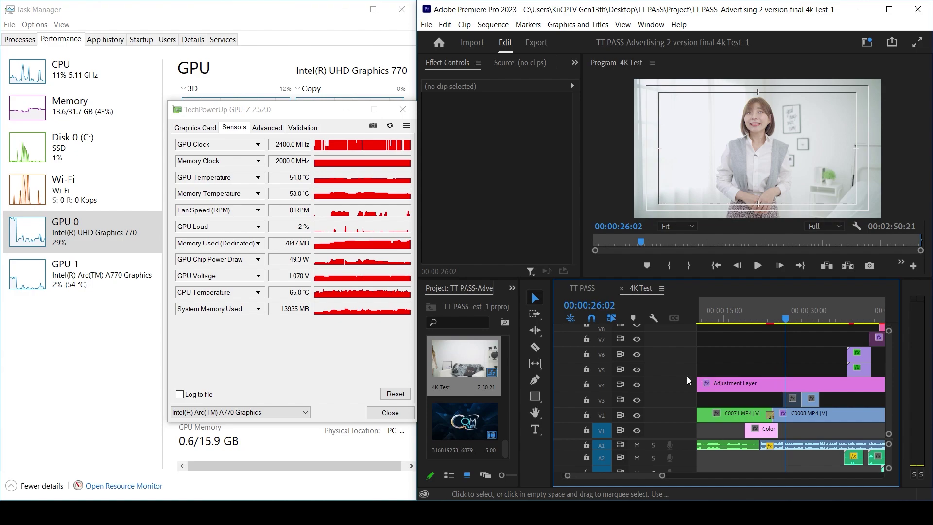
Select the V4 adjustment layer and play the sequence from 00:00:26:02 through the money overlays to about 00:00:42.
left_click(729, 384)
key("space")
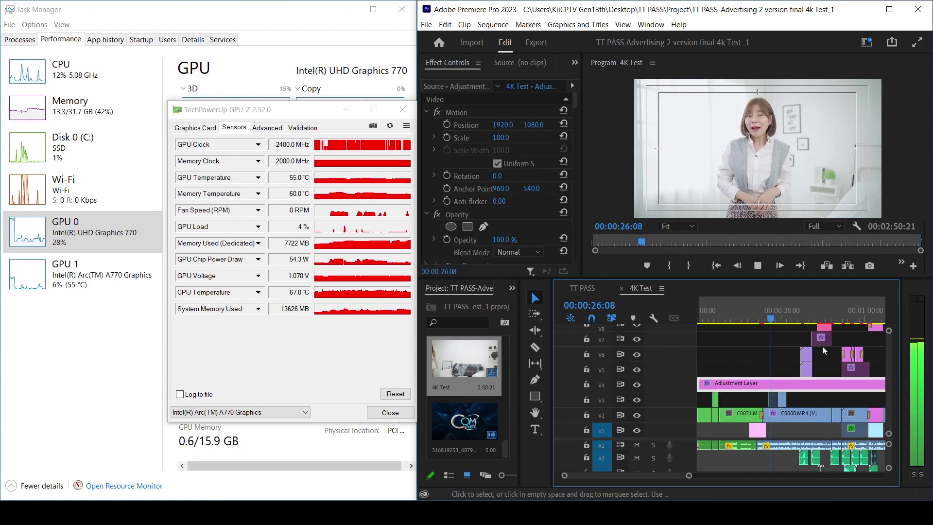
key("minus")
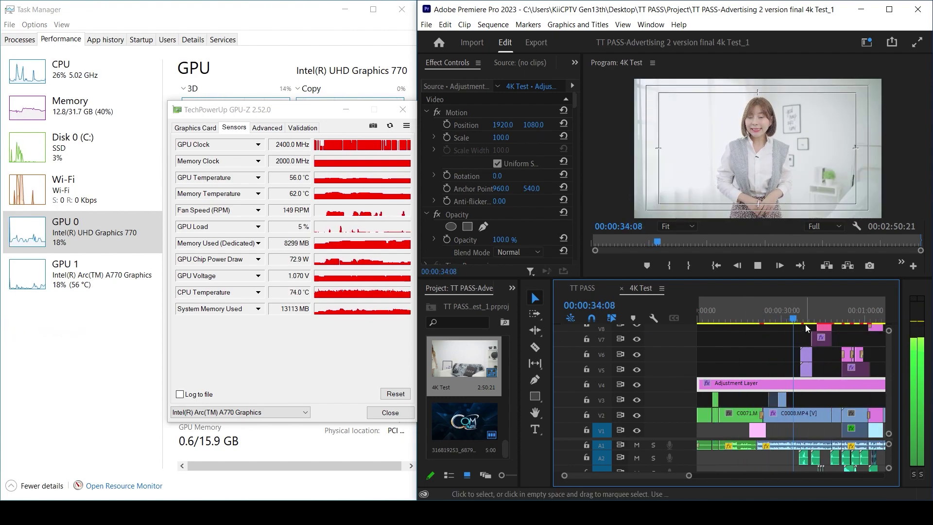
key("equal")
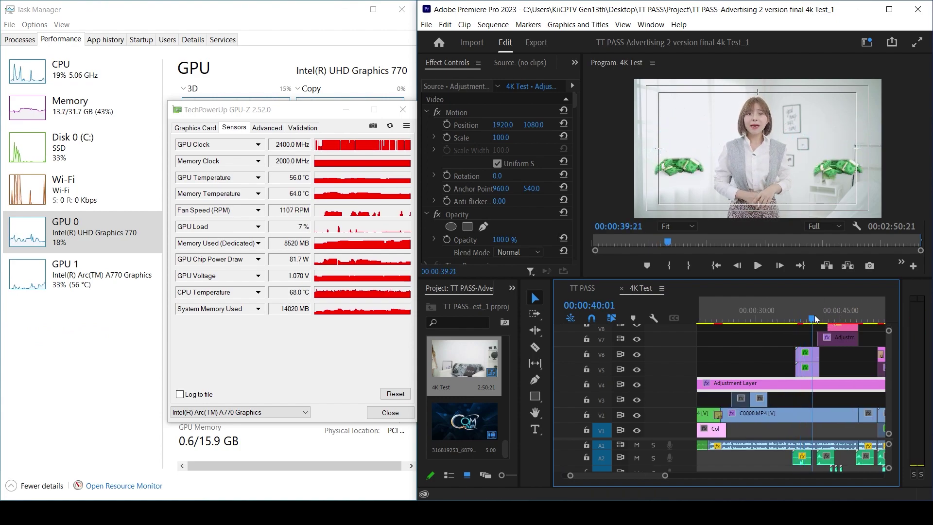
key("equal")
key("minus")
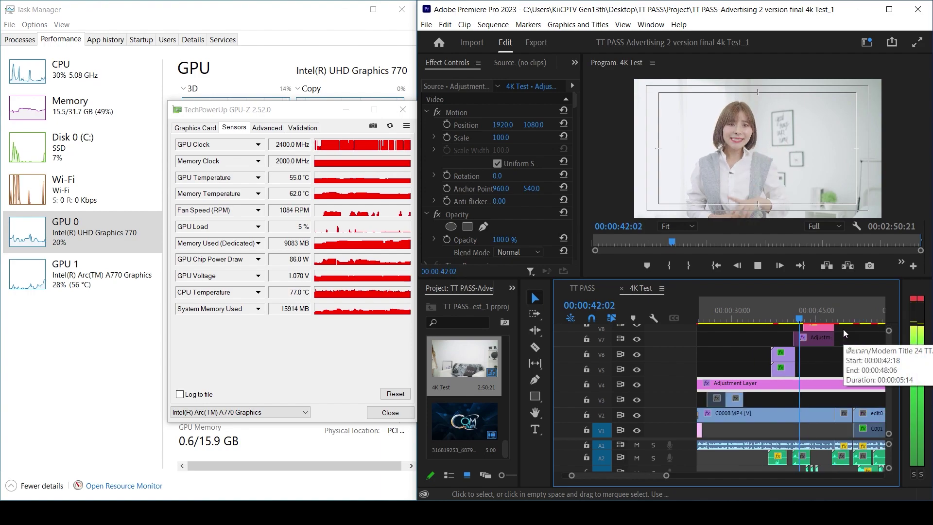
Replay the money.mov overlays and the first animated Thai title, stopping at 00:00:43:23.
left_click(772, 322)
key("equal")
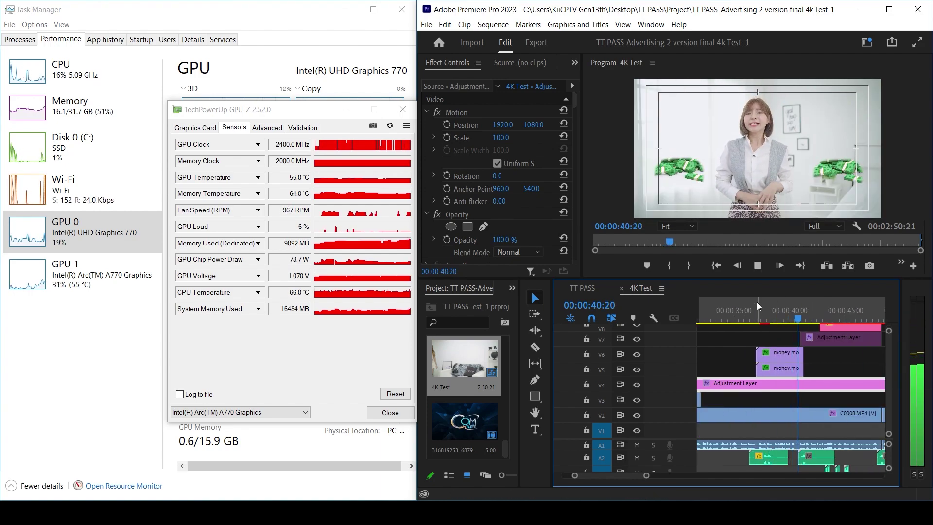
key("equal")
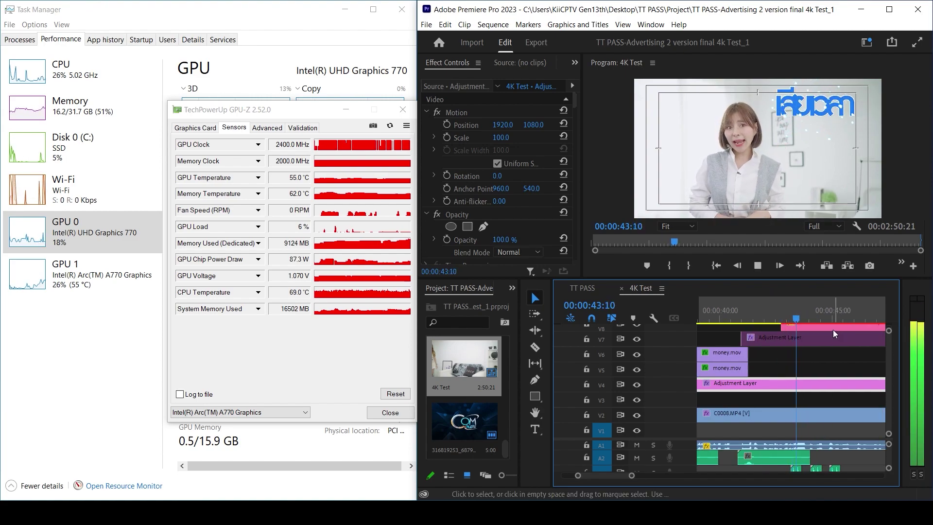
key("space")
Set the playhead to 00:00:42:12 and enlarge the timeline area to reveal the title tracks up to V10.
left_click_drag(663, 439, 665, 453)
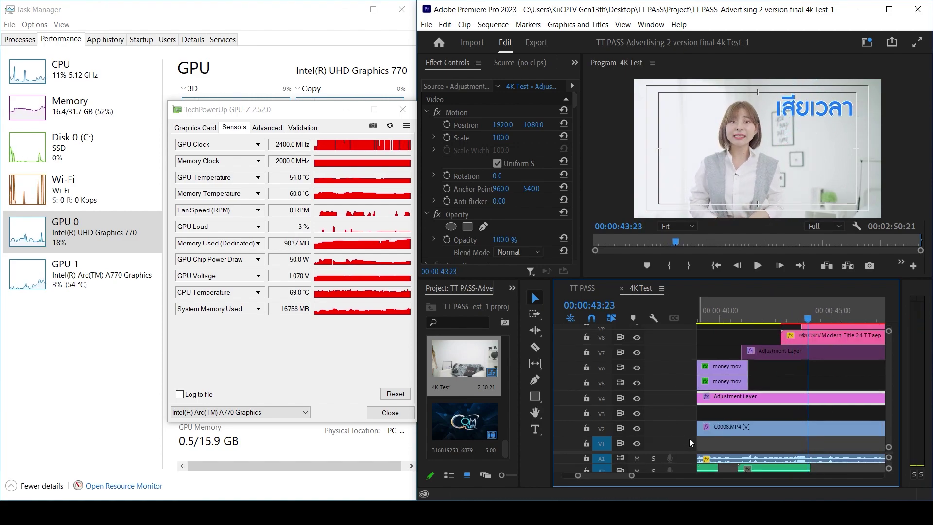
key("minus")
left_click_drag(805, 317, 784, 316)
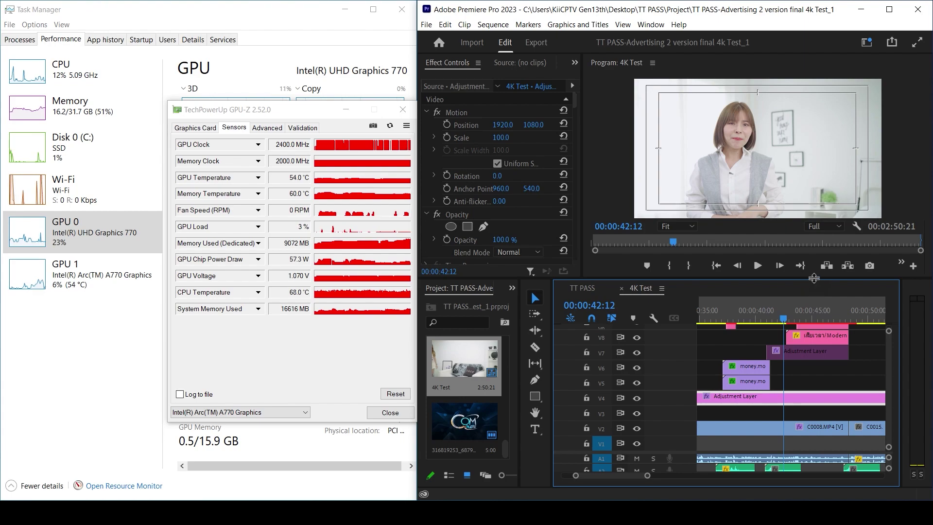
left_click_drag(807, 287, 805, 251)
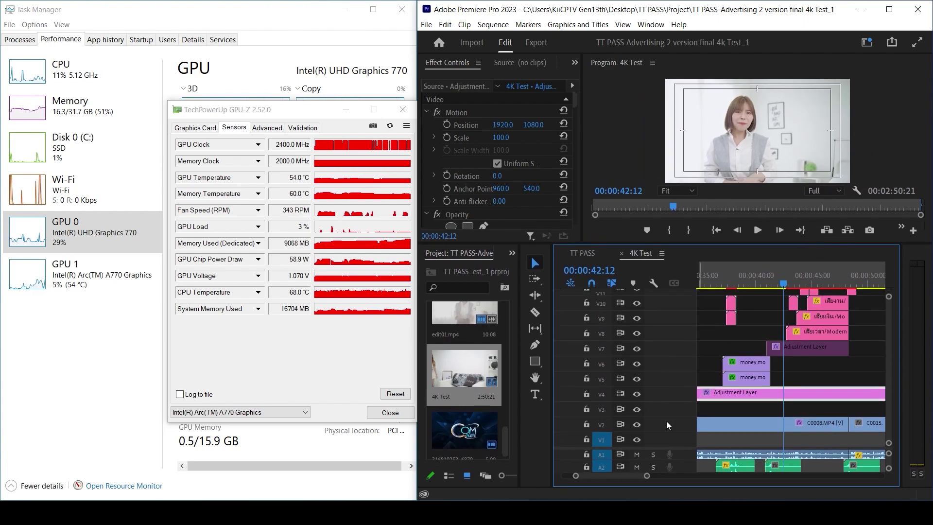
key("equal")
key("minus")
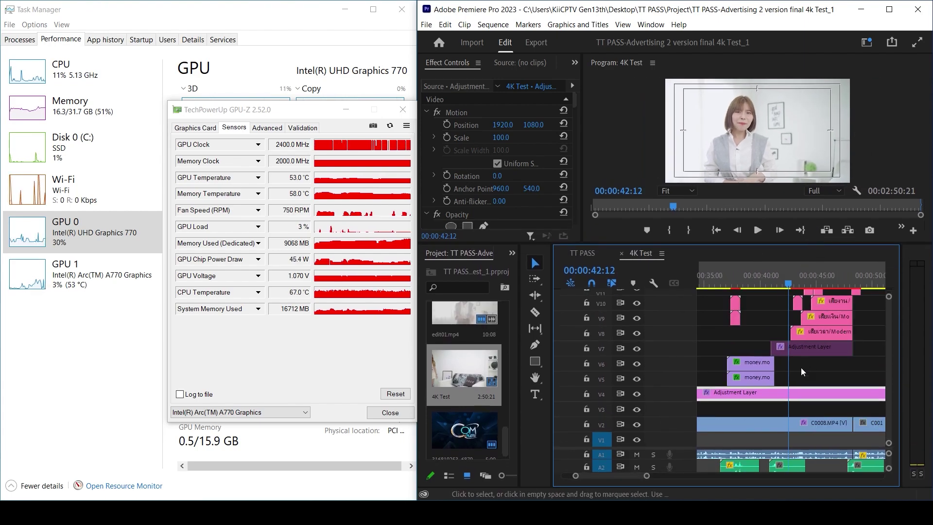
key("equal")
key("minus")
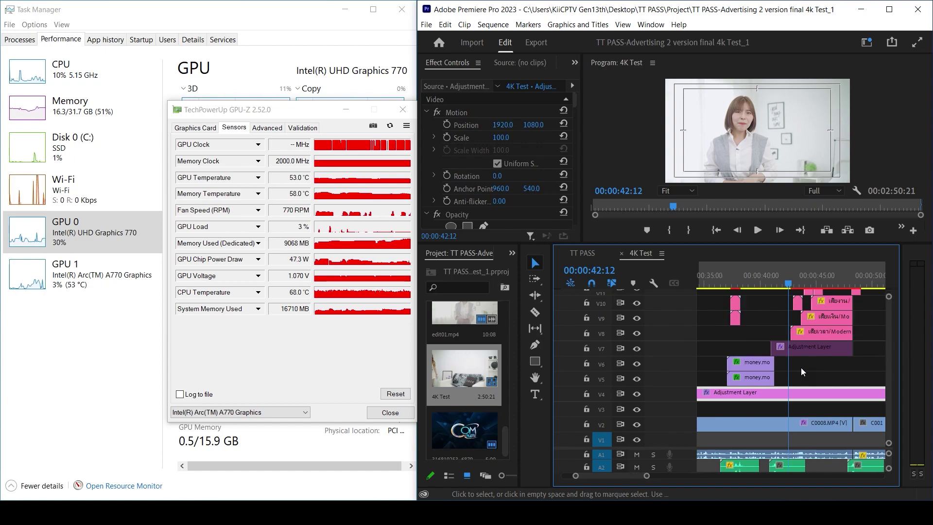
key("equal")
key("minus")
key("equal")
key("equal")
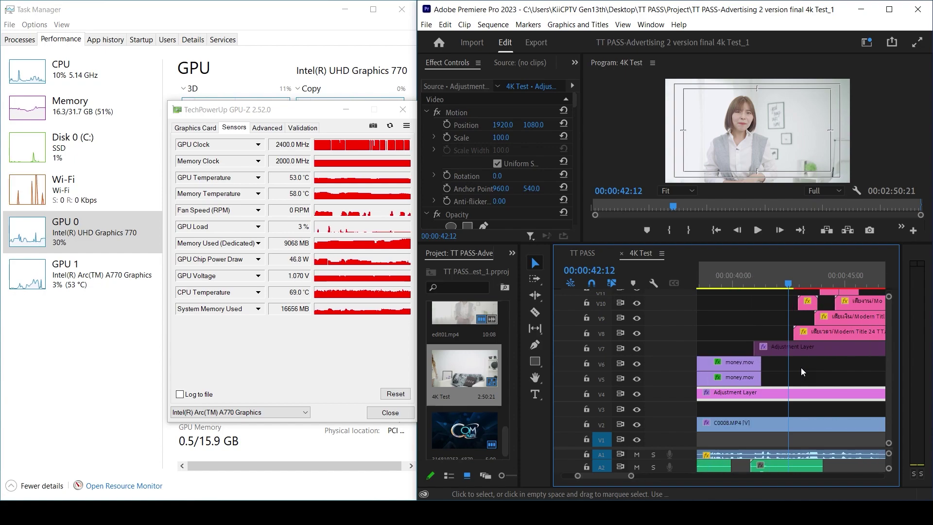
key("minus")
key("minus")
Play the sequence from 00:00:42:12 through the three stacked Thai titles to past 00:00:48:20.
key("space")
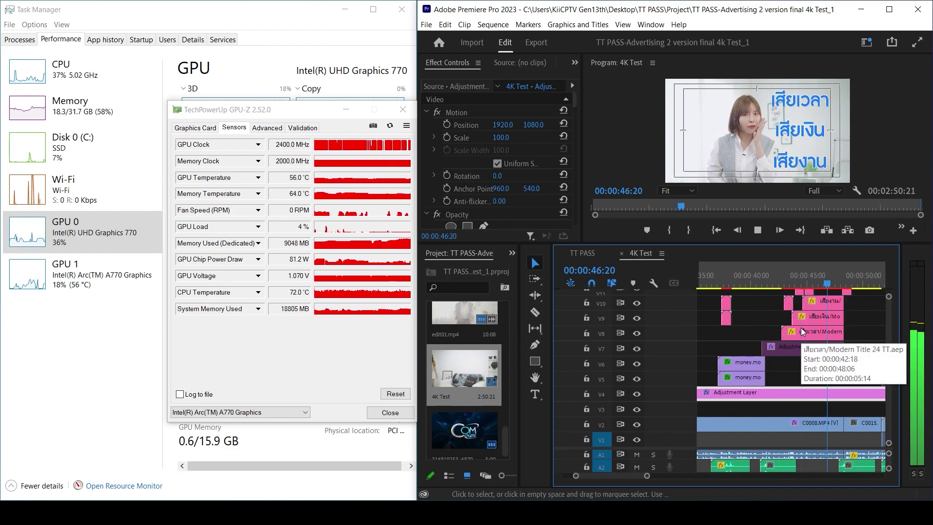
key("minus")
key("equal")
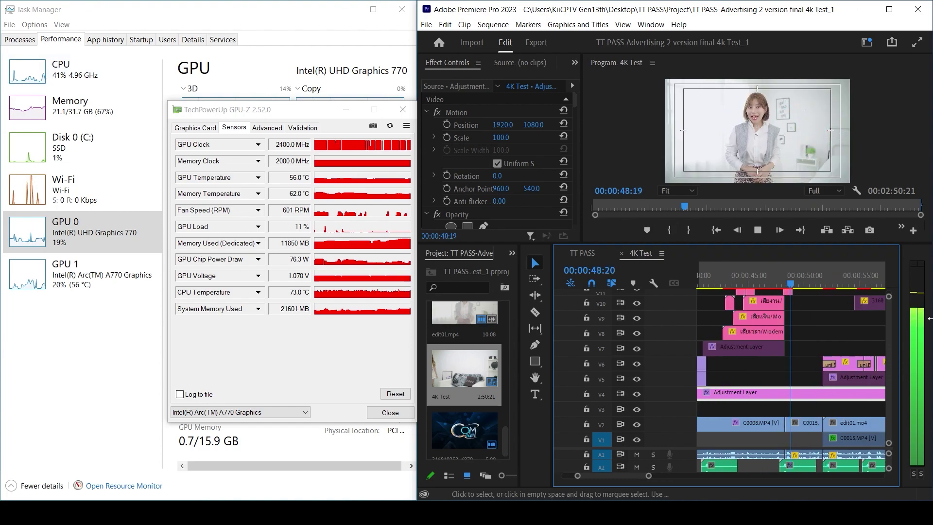
key("minus")
key("minus")
key("space")
Jump to 00:01:01:09, then further ahead over C0026.MP4, and play up to the start of the PSU titles.
left_click(825, 283)
key("equal")
key("equal")
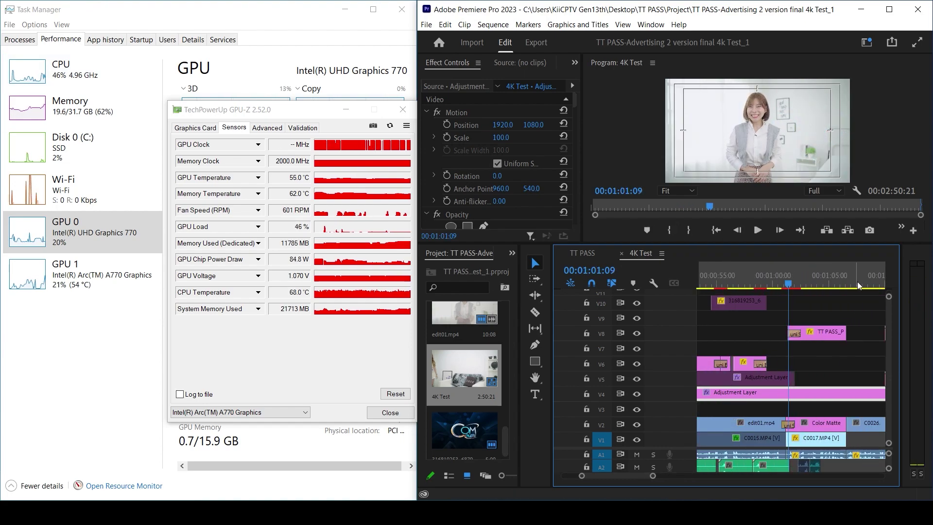
left_click(856, 283)
key("minus")
key("space")
key("equal")
key("equal")
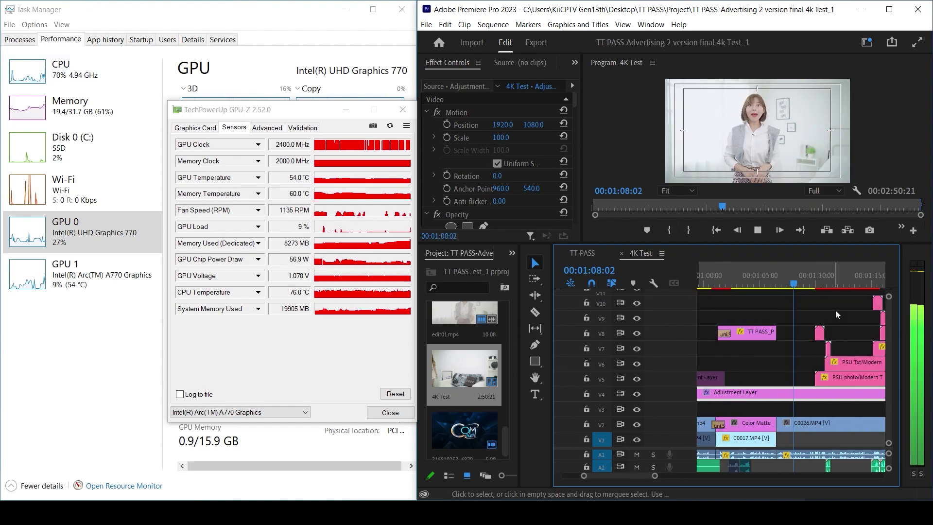
key("minus")
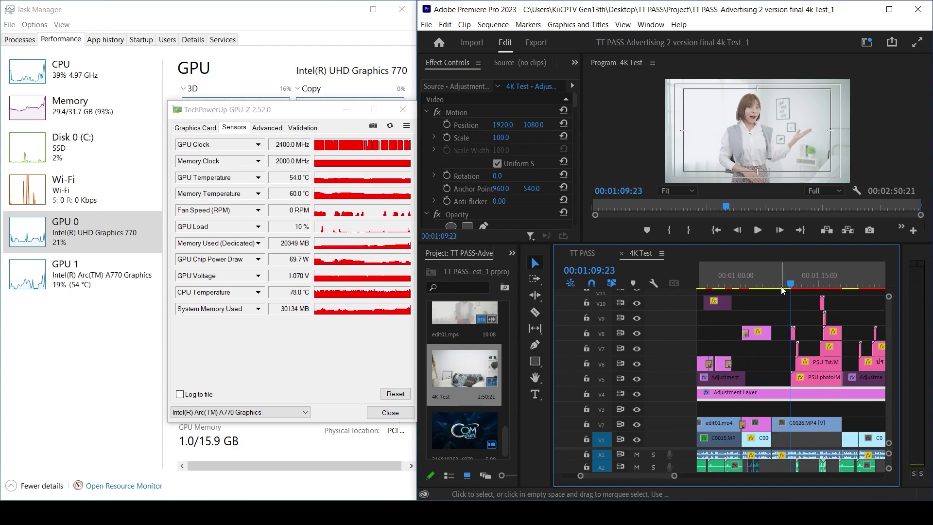
Move the playhead back to 00:01:08:09 and make the program preview area slightly taller.
key("equal")
key("space")
mouse_move(808, 244)
left_mouse_down()
mouse_move(808, 278)
mouse_move(808, 254)
left_mouse_up()
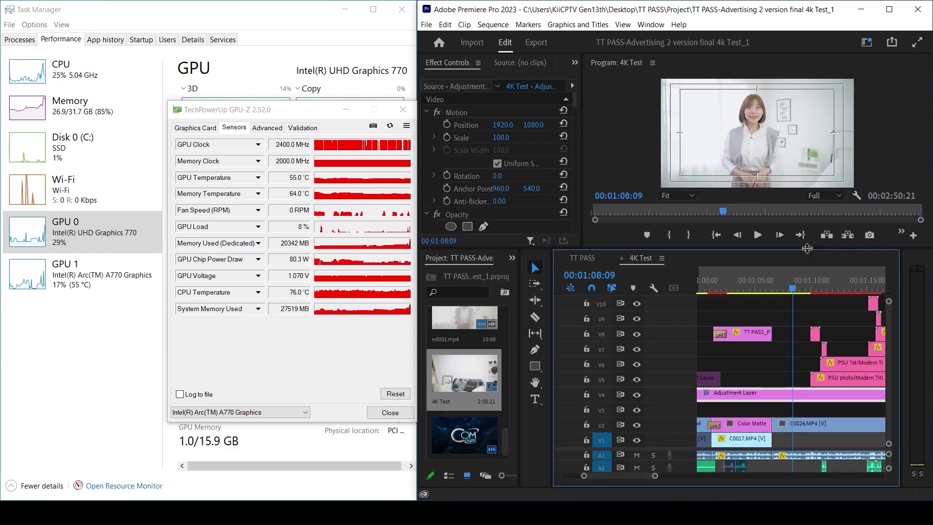
key("minus")
key("minus")
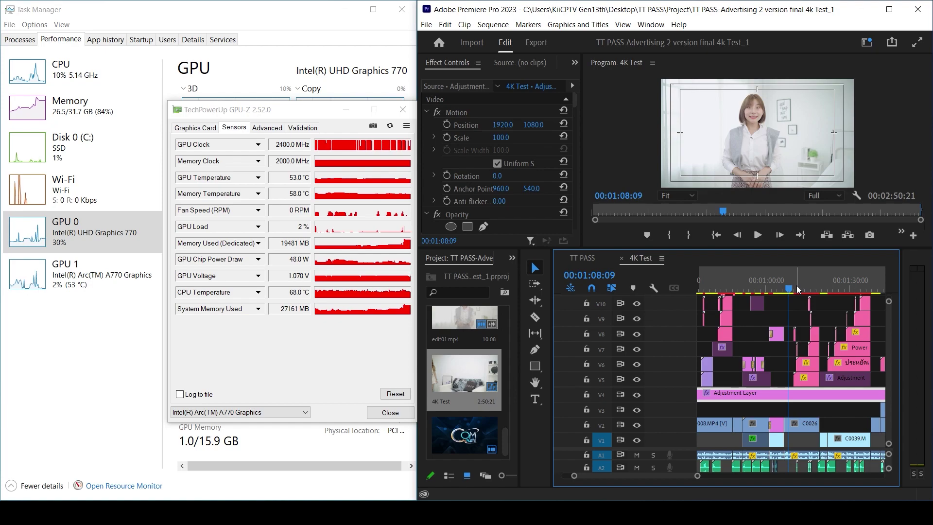
Play the PSU title section starting near 00:01:08:23.
key("=")
key("space")
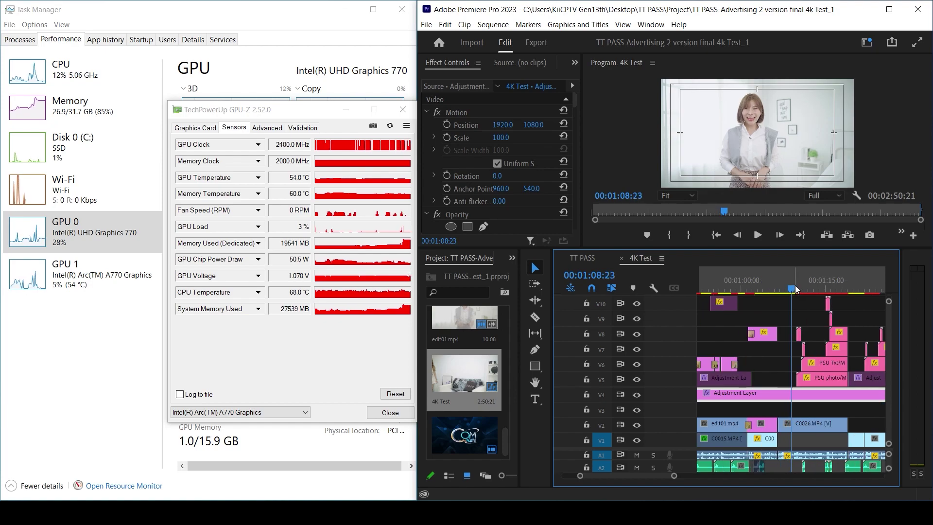
key("minus")
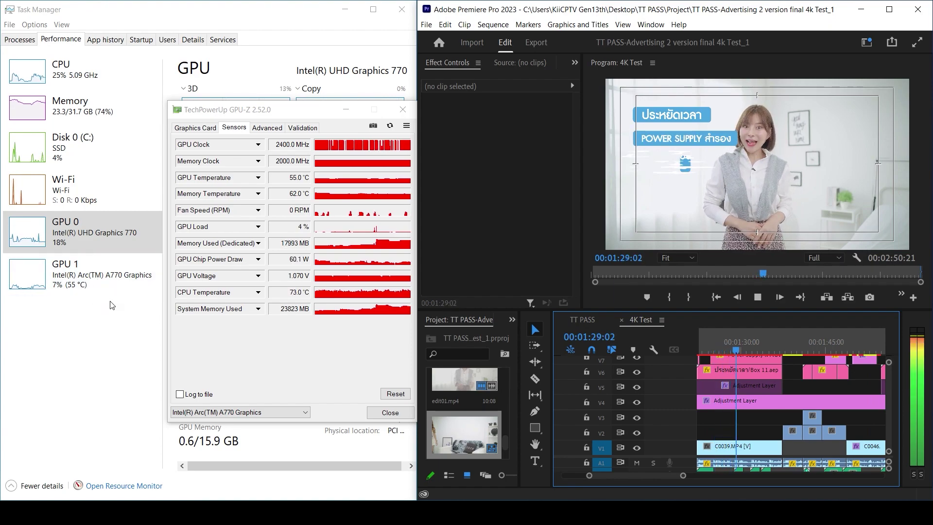
Stop playback at 00:01:32:20 and scrub back through the blue text-box titles to about 00:01:25.
left_click(758, 337)
key("minus")
key("minus")
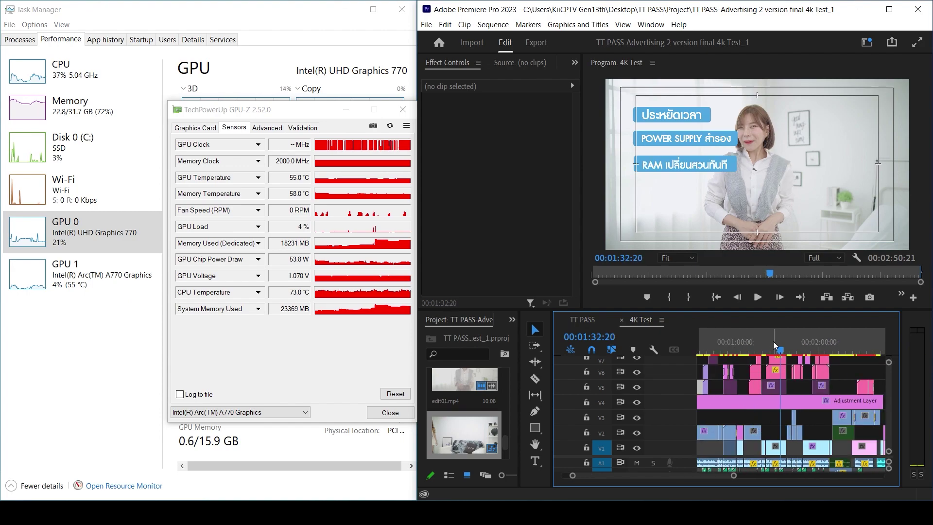
left_click(773, 341)
left_click(776, 343)
key("equal")
left_click(771, 343)
key("equal")
left_click(803, 344)
Play the POWER SUPPLY text-box section over C0039.MP4 from about 00:01:25 to beyond 00:01:27:14.
key("minus")
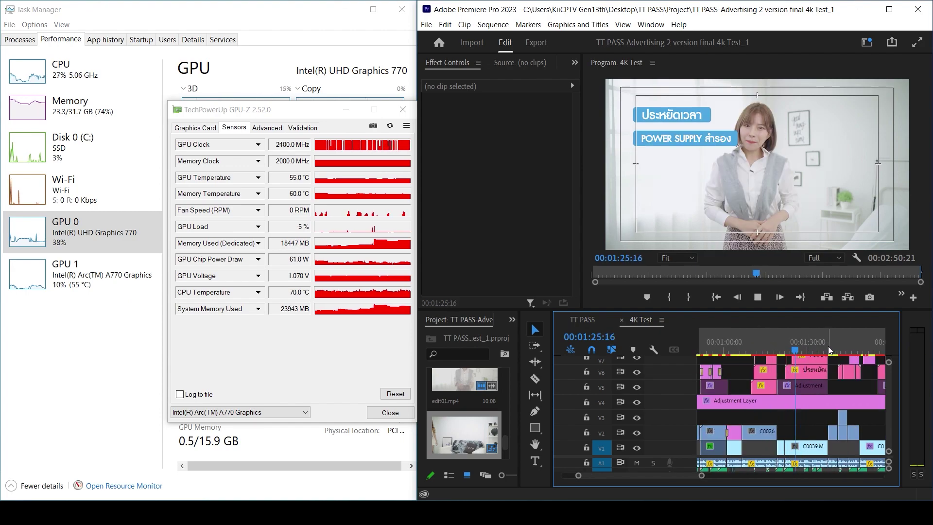
key("space")
key("equal")
key("equal")
key("minus")
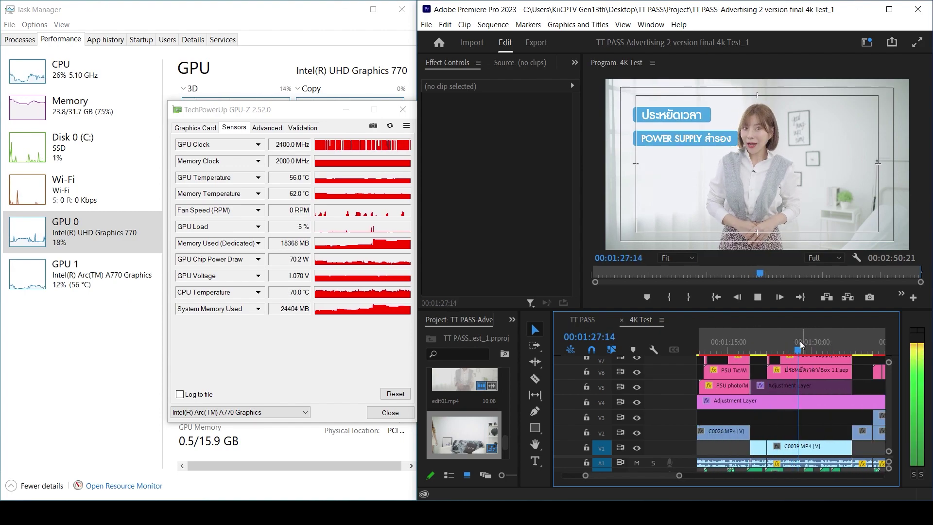
Scrub back to 00:01:21:00, just before the first blue text box.
left_click(776, 346)
left_click(776, 347)
key("equal")
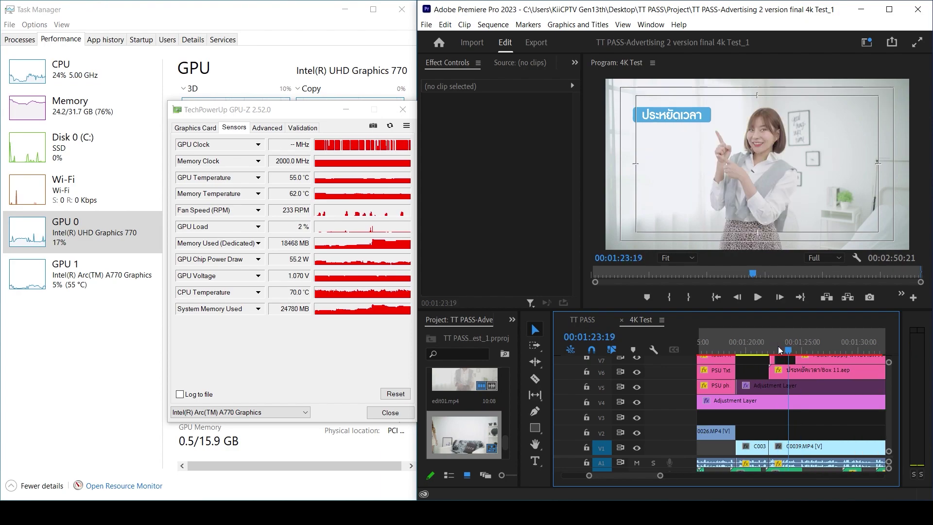
left_click_drag(776, 346, 759, 352)
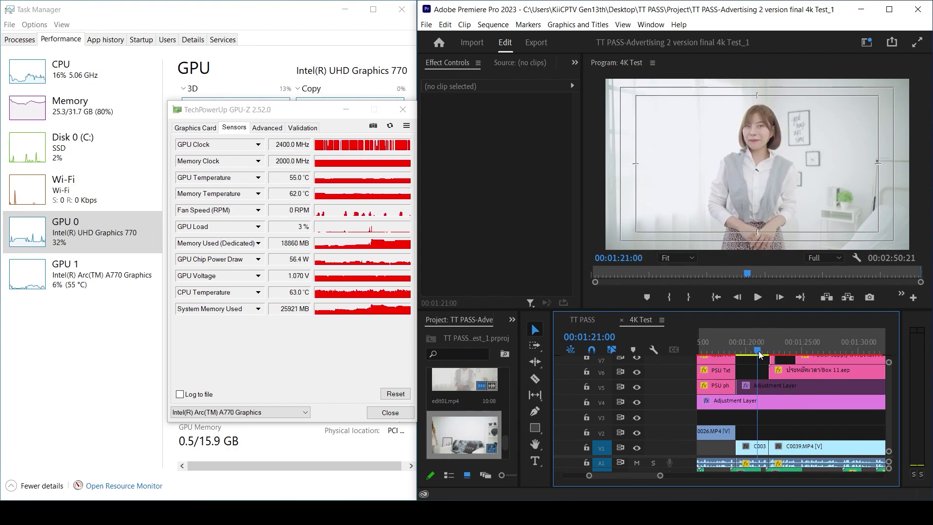
Return the playhead to about 00:01:08 and play the section where C0026.MP4 begins.
key("minus")
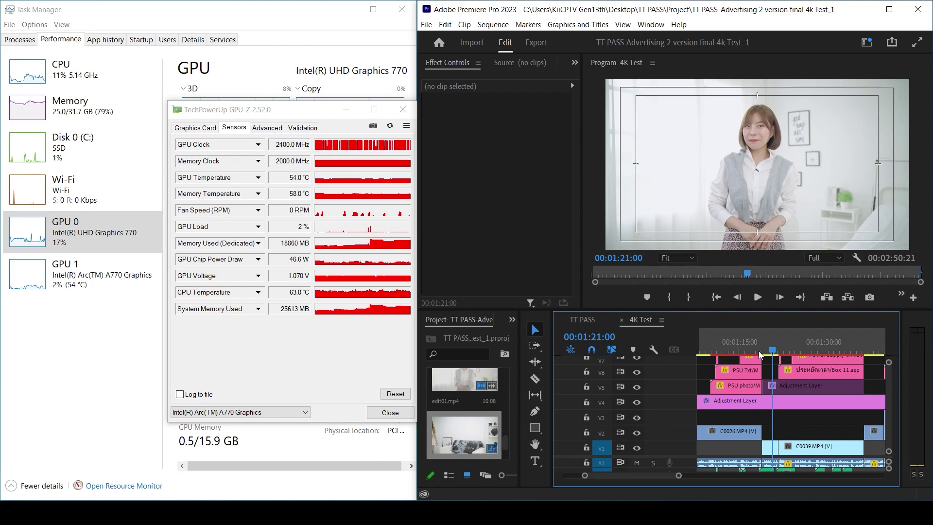
key("minus")
key("equal")
left_click(745, 347)
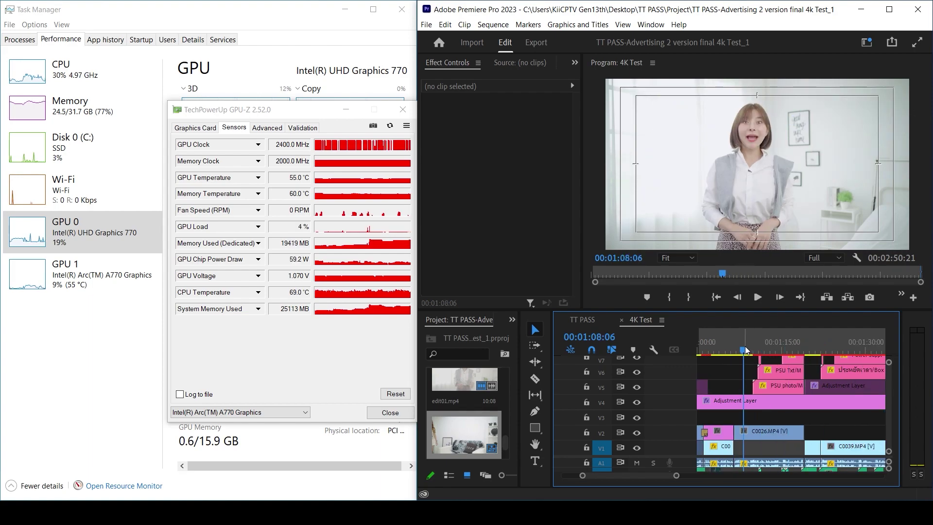
key("minus")
key("space")
key("equal")
key("equal")
left_click(755, 349)
left_click_drag(753, 351, 784, 352)
key("space")
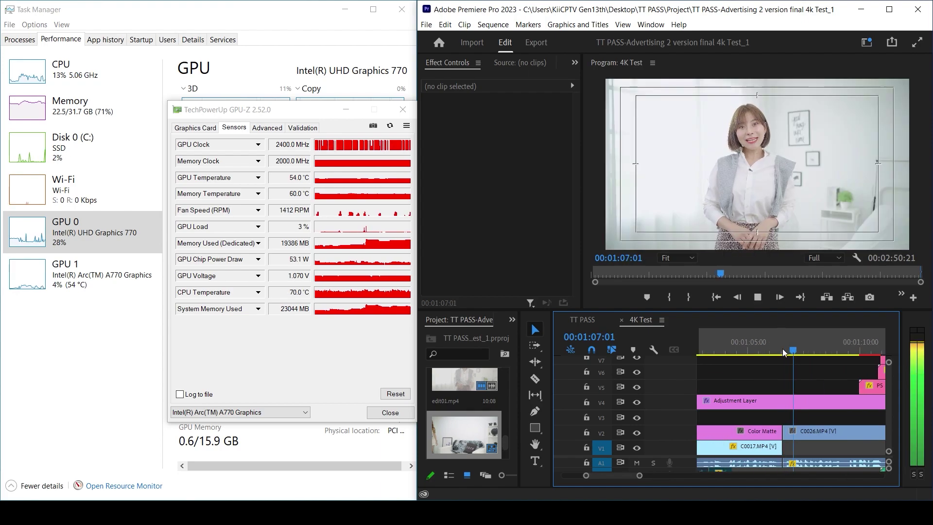
key("space")
key("minus")
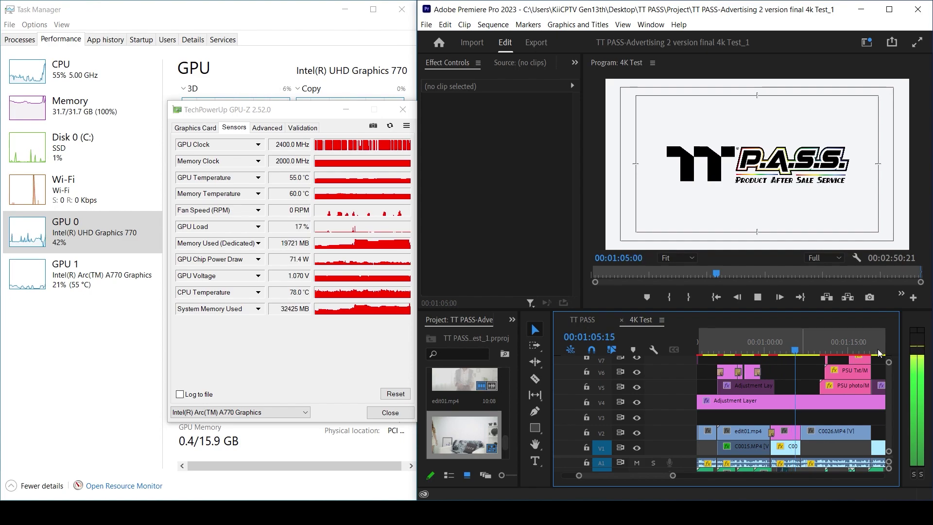
Jump ahead to C0090.MP4 and scrub it between about 00:02:12 and 00:02:18.
left_click(803, 350)
key("minus")
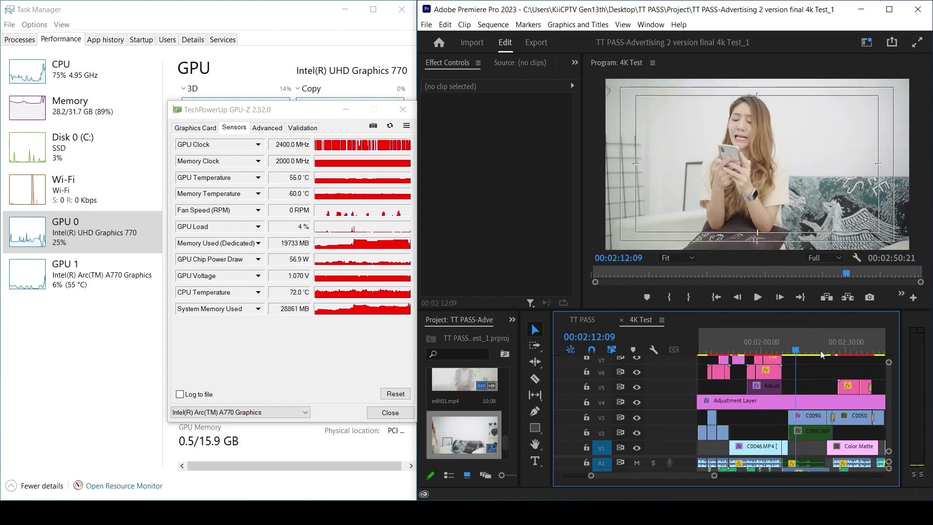
key("equal")
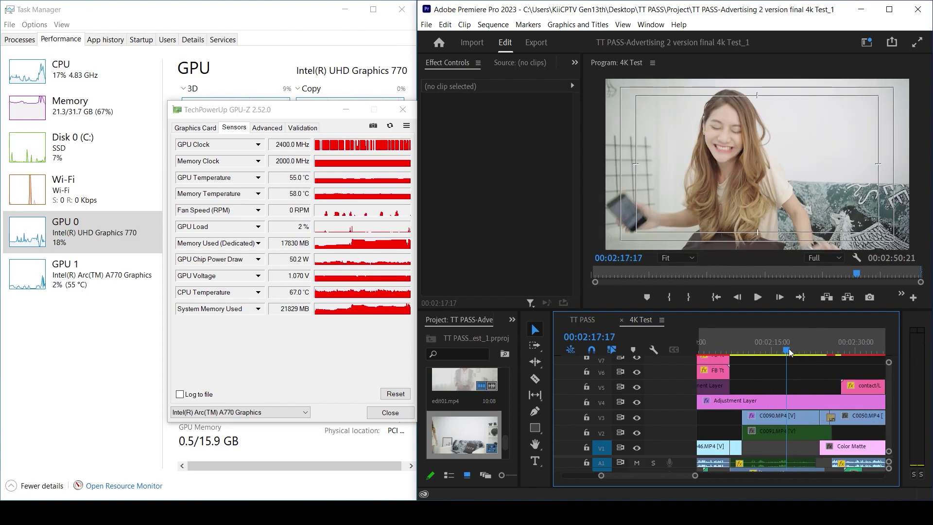
key("equal")
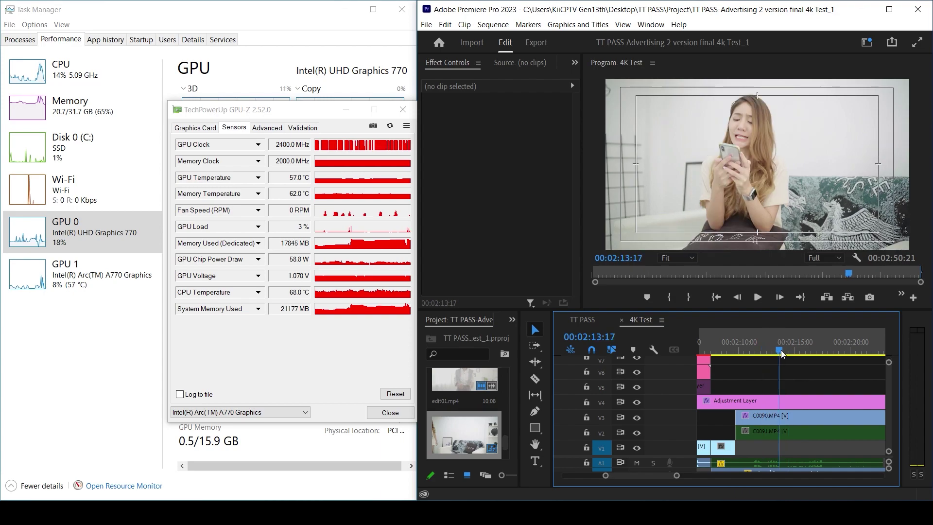
key("minus")
left_click_drag(780, 350, 812, 351)
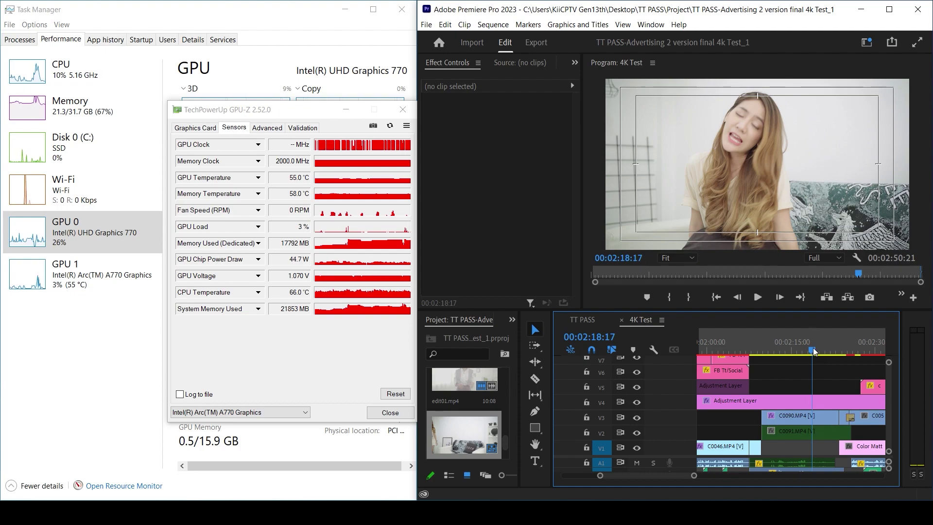
left_click(816, 350)
Play C0090.MP4 from about 00:02:14.
key("minus")
key("minus")
left_click(786, 350)
key("equal")
key("equal")
left_click(797, 349)
key("space")
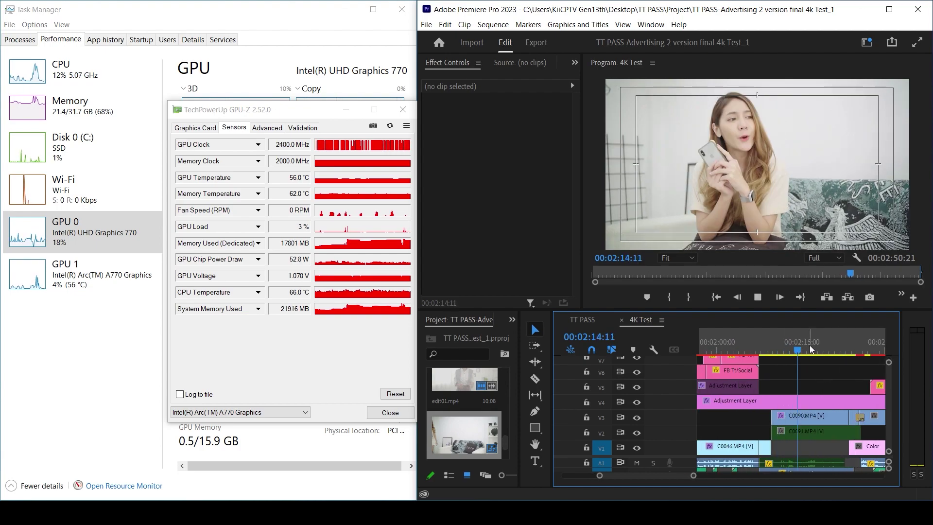
Add a text layer reading CompleteTV on V5 at 00:02:16:08, above C0090.MP4.
key("minus")
left_click(865, 350)
key("equal")
key("minus")
left_click(718, 350)
key("equal")
key("minus")
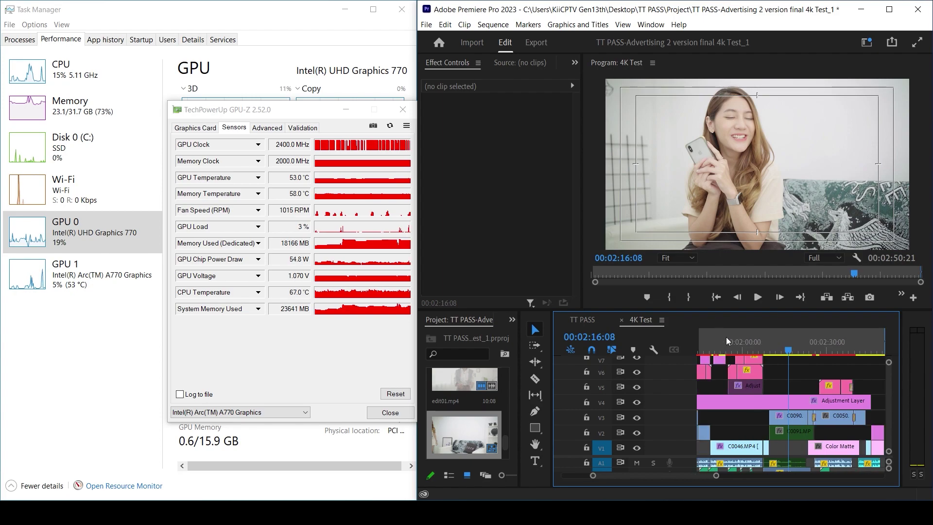
key("ctrl+t")
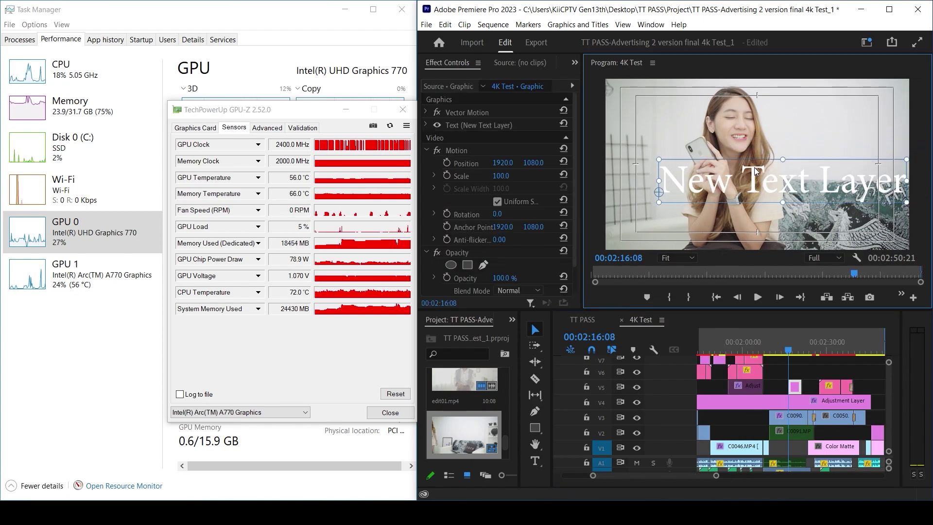
double_click(754, 167)
key("BackSpace")
type("Complete")
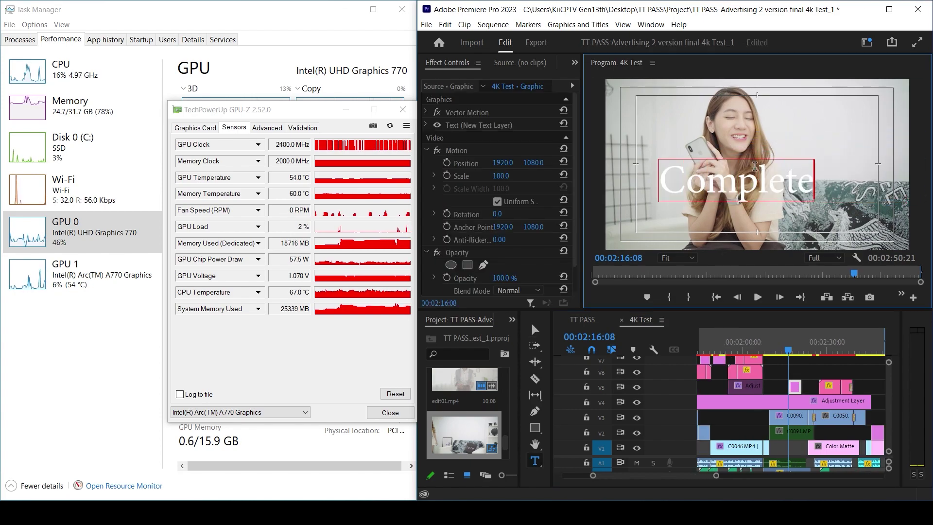
type("TV")
key("Escape")
Shift the CompleteTV title clip a few seconds earlier on V5 and select its text at 00:02:13:02.
left_click_drag(799, 387, 783, 386)
left_click(778, 343)
left_click(779, 175)
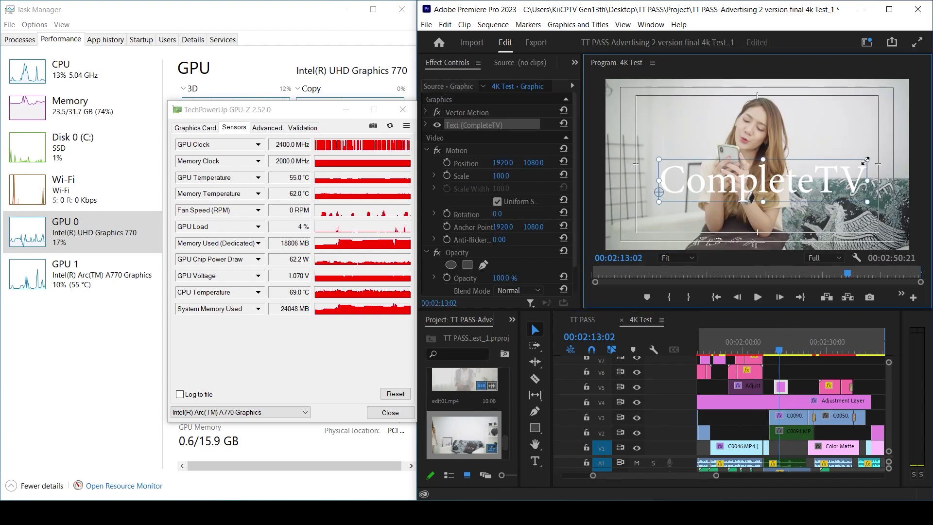
Enlarge the CompleteTV text and tilt it upward across the upper half of the frame.
left_click_drag(867, 159, 916, 106)
left_click_drag(843, 130, 788, 215)
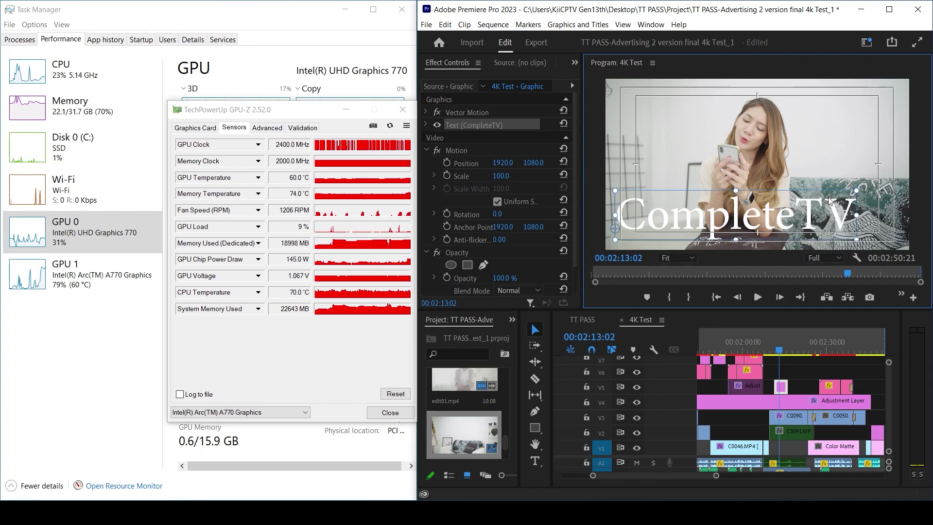
left_click_drag(860, 193, 793, 128)
Duplicate the CompleteTV title clip onto V6, then shrink the copy and place it below the original text.
left_click_drag(781, 388, 781, 372)
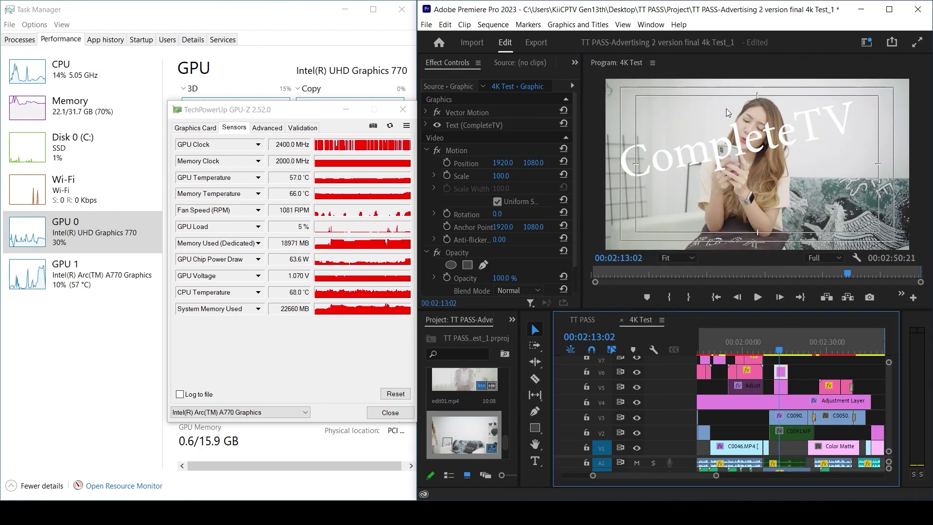
left_click(733, 159)
left_click_drag(756, 151, 783, 178)
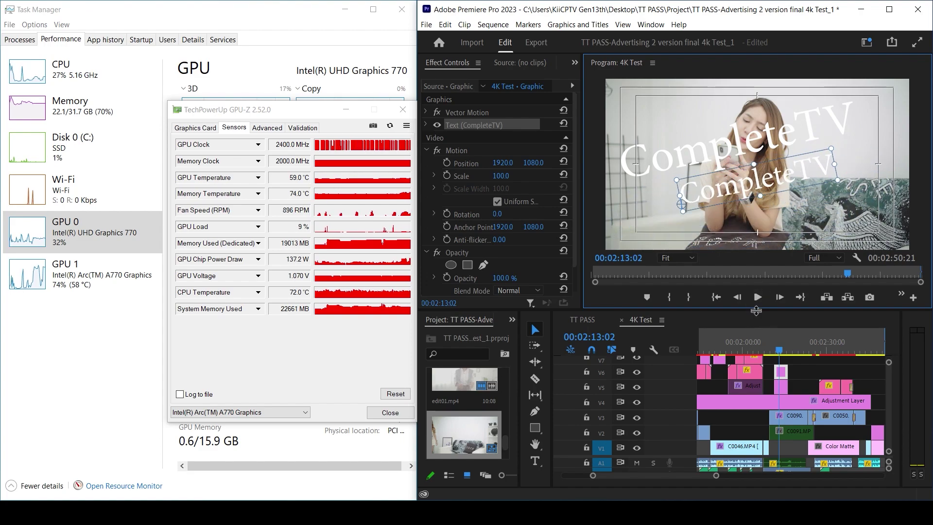
Move the smaller CompleteTV text down toward the frame's lower edge and the larger one slightly up and left.
mouse_move(756, 311)
left_mouse_down()
mouse_move(754, 334)
mouse_move(760, 321)
left_mouse_up()
left_click(852, 432)
key("equal")
key("equal")
key("equal")
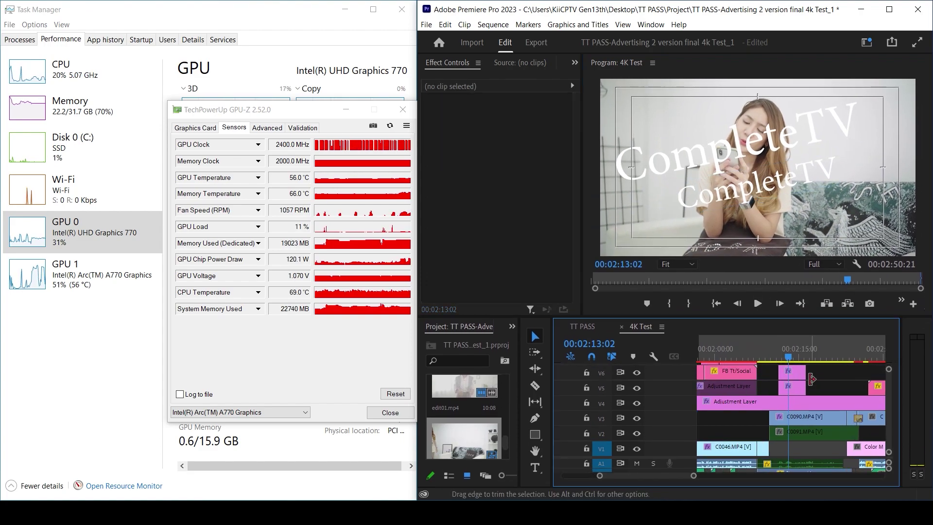
left_click(800, 377)
left_click_drag(763, 182, 733, 206)
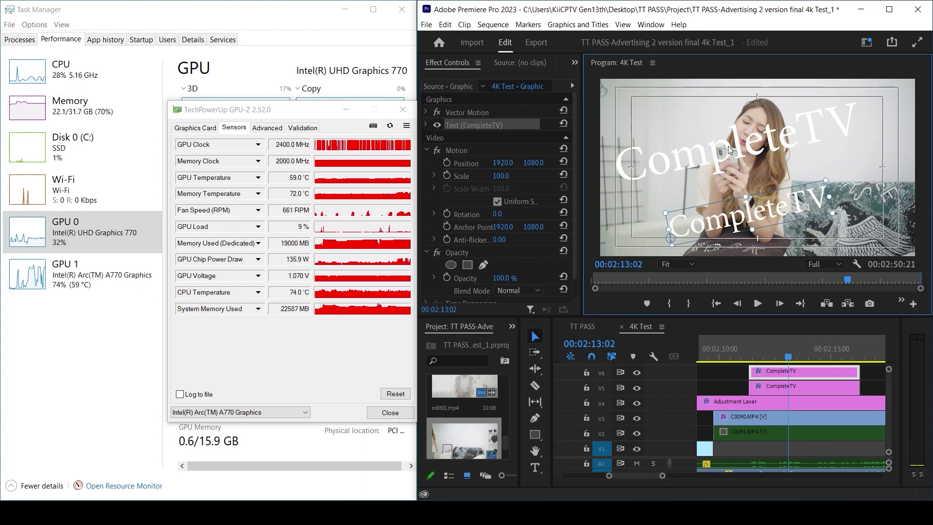
left_click_drag(728, 147, 720, 138)
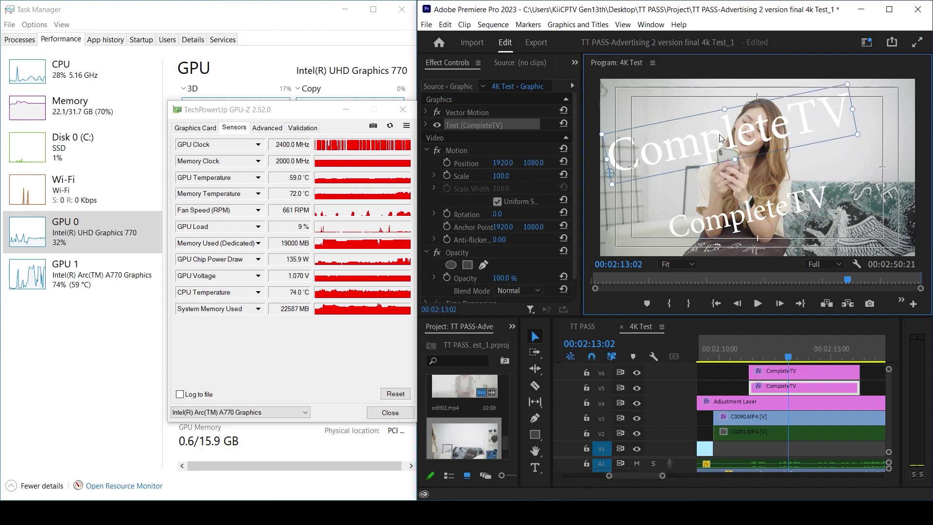
Play the titles and the 40% scale C0090.MP4 overlay from 00:02:09:23 to 00:02:15:12.
left_click(863, 374)
key("minus")
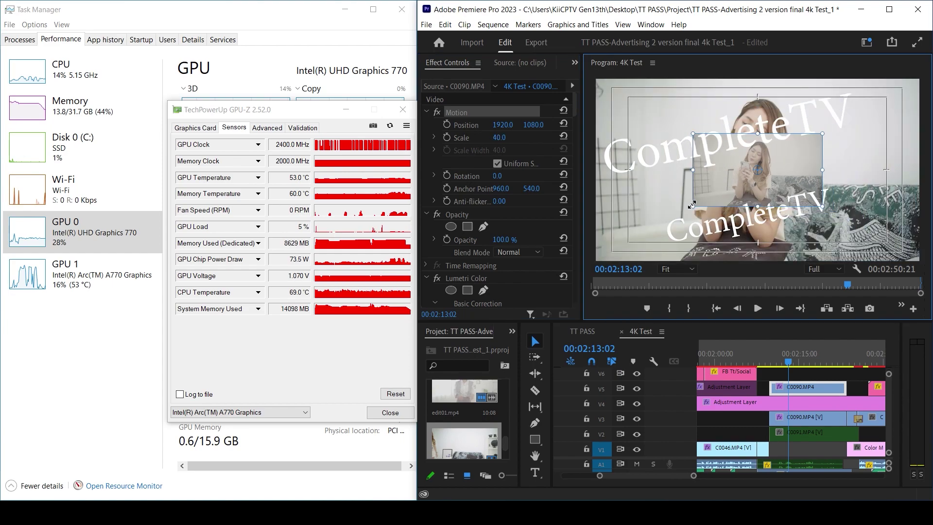
left_click(812, 389)
left_click(770, 360)
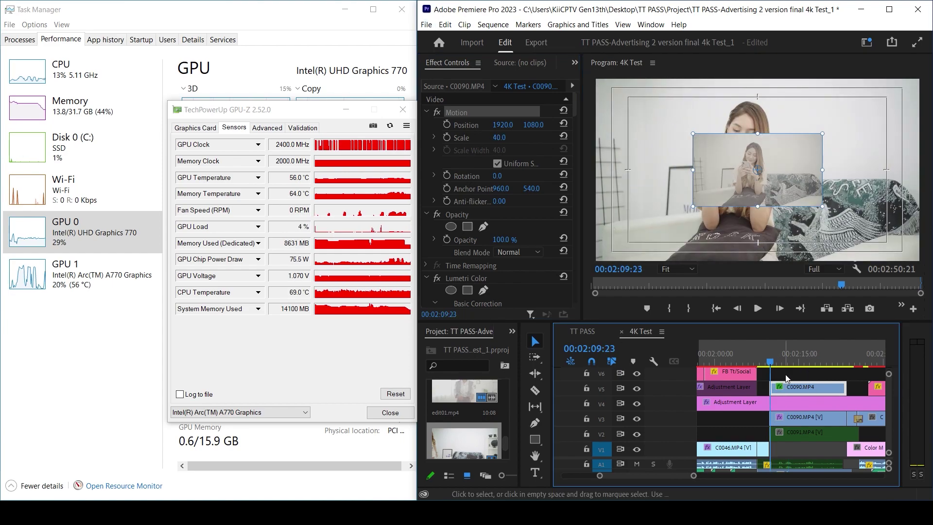
left_click(786, 377)
key("space")
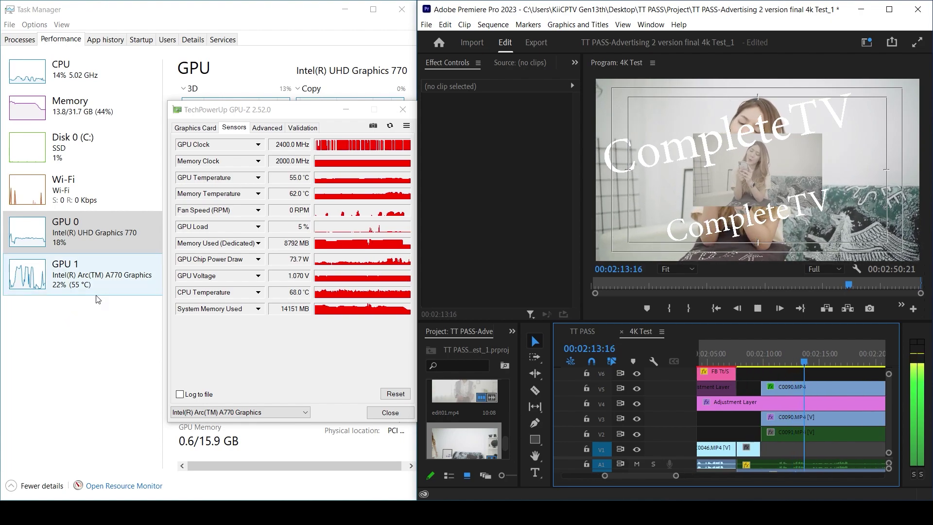
key("space")
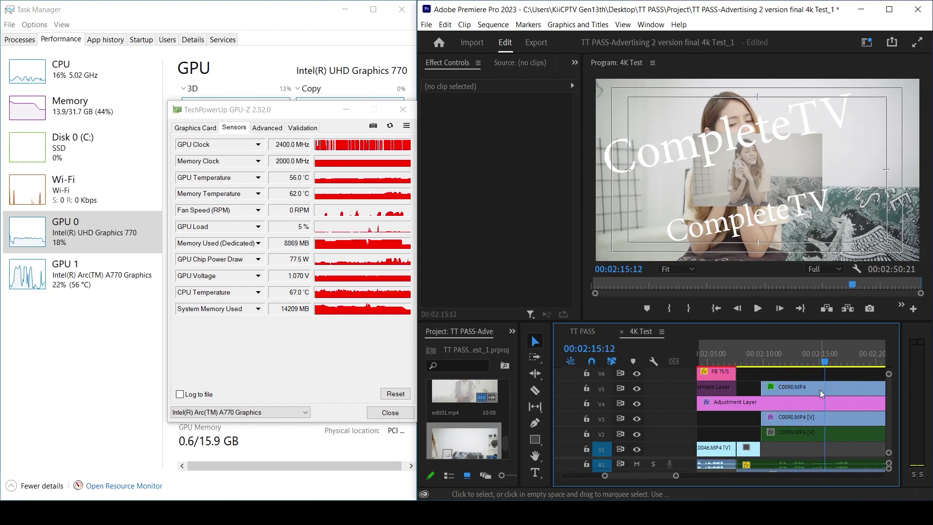
Duplicate the C0090.MP4 overlay from V5 to V6 and move the copy to position 2928.6, 446.4 in the frame's upper right.
left_click_drag(817, 387, 816, 375)
left_click(500, 114)
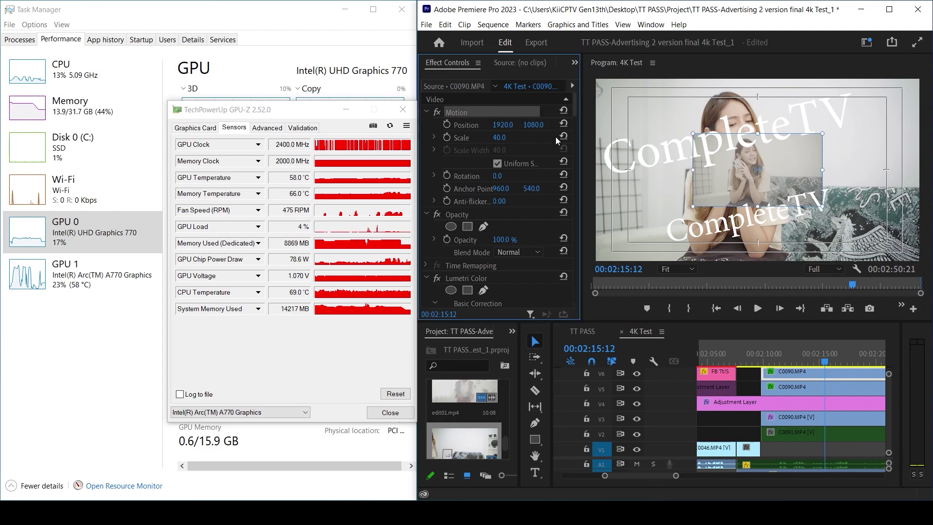
left_click_drag(791, 186, 870, 133)
Play the two-overlay composite from just before the C0090.MP4 clips and stop at 00:02:19:01.
left_click(758, 361)
key("space")
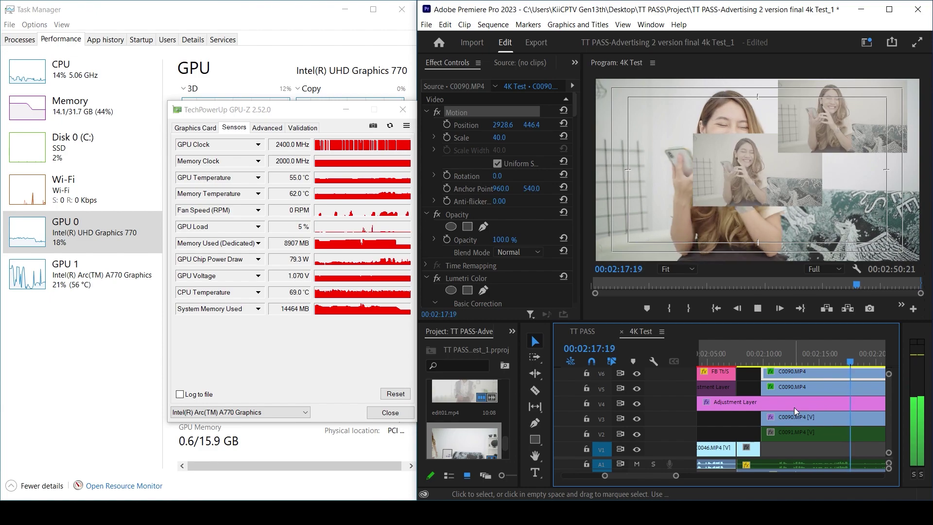
key("space")
Move the full-frame C0090.MP4 clip from V3 down to V1 and delete C0091.MP4 from V2.
left_click(817, 432)
key("minus")
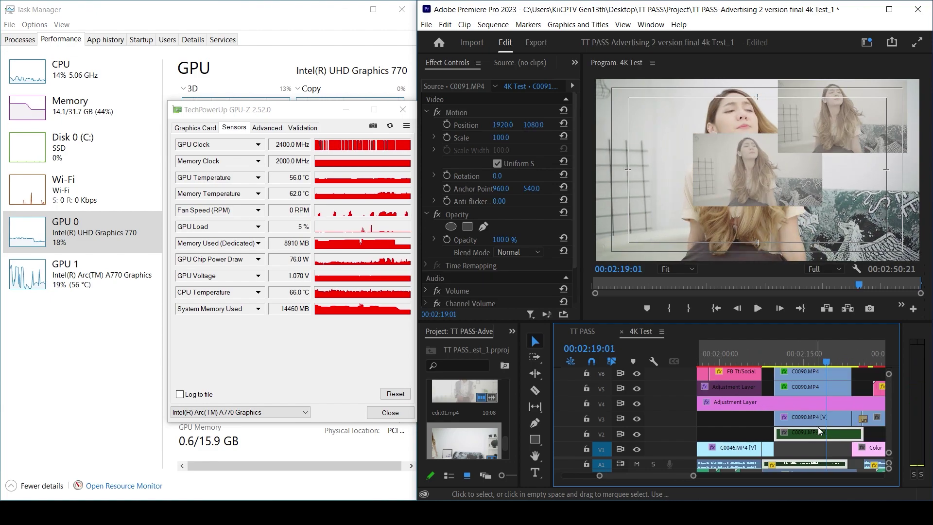
left_click(832, 420)
left_click_drag(797, 422, 805, 445)
left_click(806, 433)
key("Delete")
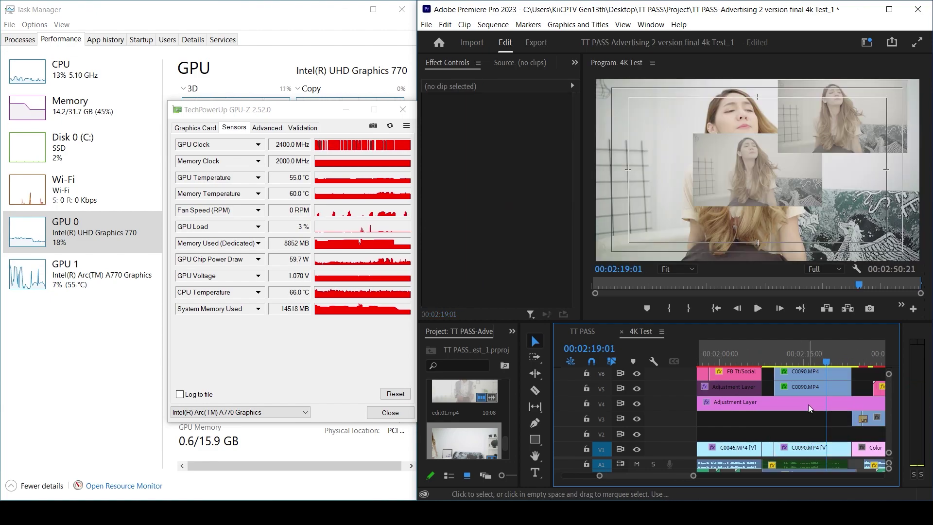
Move both C0090.MP4 overlay clips from V5 and V6 down to V2 and V3, beneath the adjustment layer.
left_click(810, 388)
left_click(812, 375, "shift")
left_click_drag(806, 388, 810, 434)
Play the rearranged overlay section from 00:02:08:02.
left_click(765, 353)
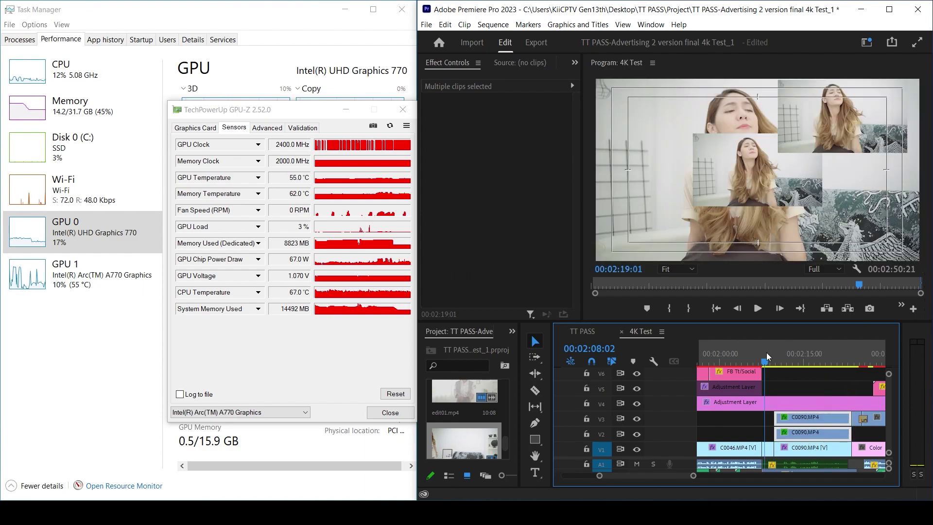
left_click(795, 378)
key("space")
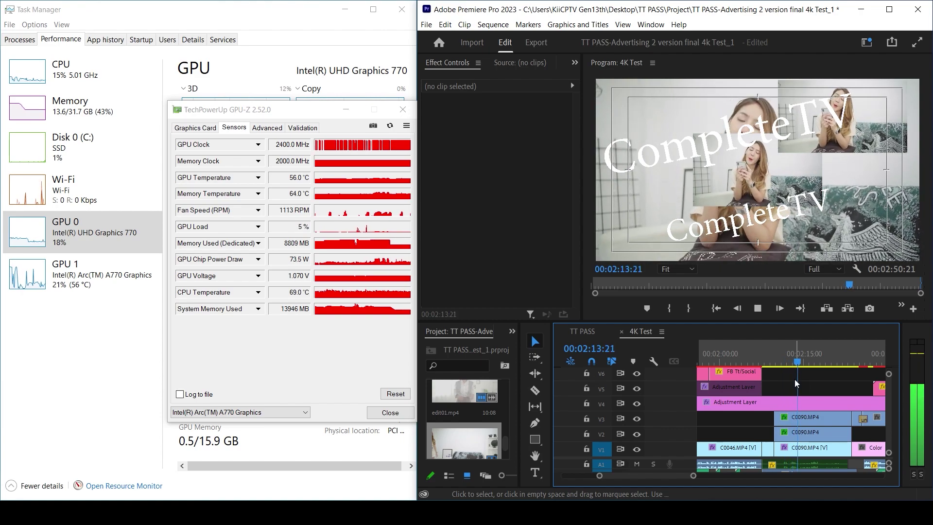
Duplicate the C0090.MP4 overlay from V2 onto V5 and place the copy in the frame's lower-left corner.
left_click_drag(805, 432, 809, 388)
left_click(474, 113)
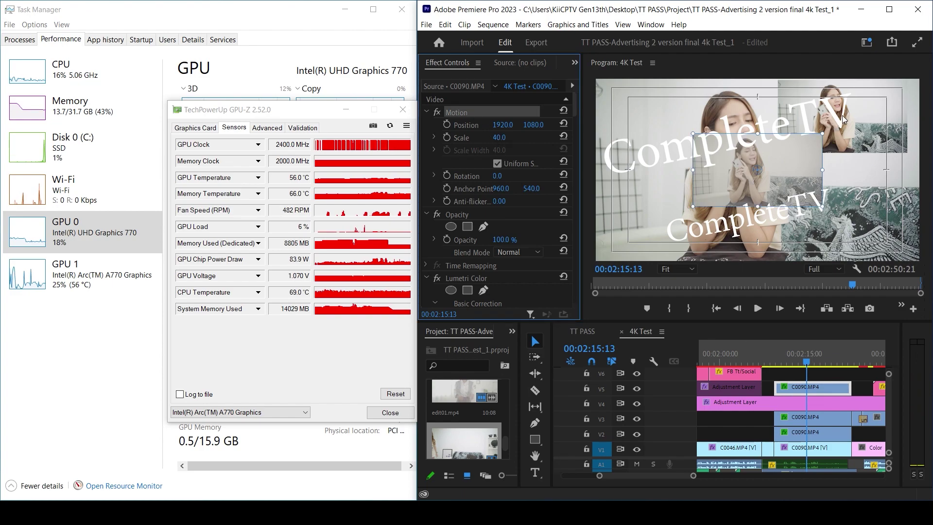
left_click_drag(803, 170, 739, 200)
Play the composite with all three C0090.MP4 overlays from about 00:02:08 to beyond 00:02:18.
left_click(766, 355)
left_click(785, 374)
key("space")
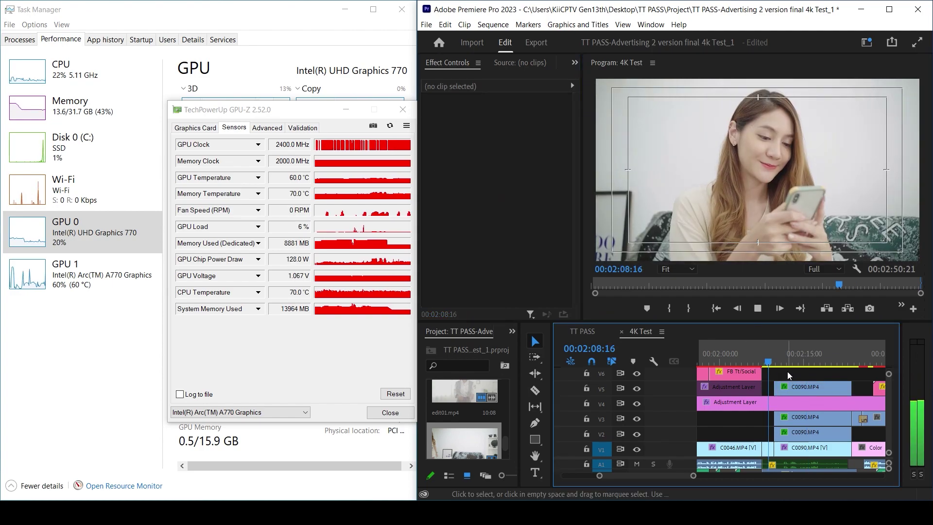
key("equal")
key("minus")
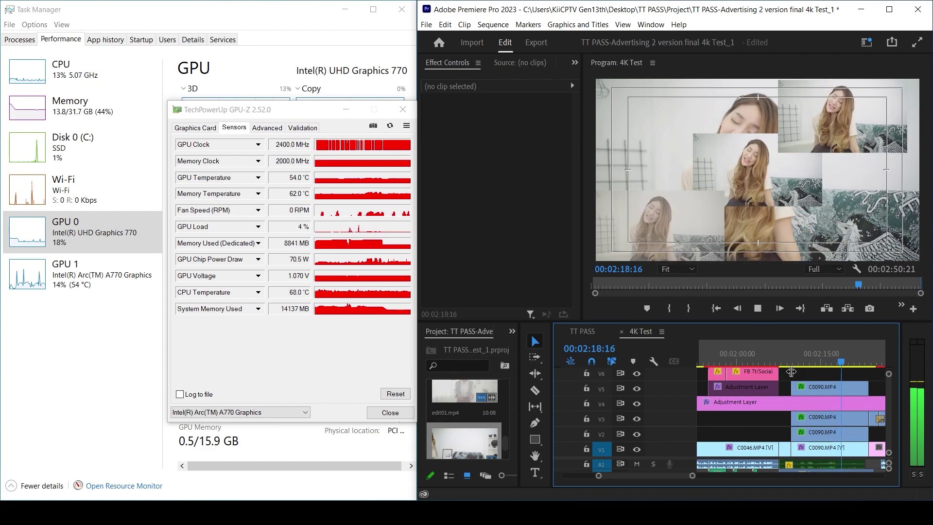
Stop playback and scrub the three-overlay composite between about 00:02:14:10 and 00:02:16:19.
scroll(791, 372, "down", 2)
left_click(825, 366)
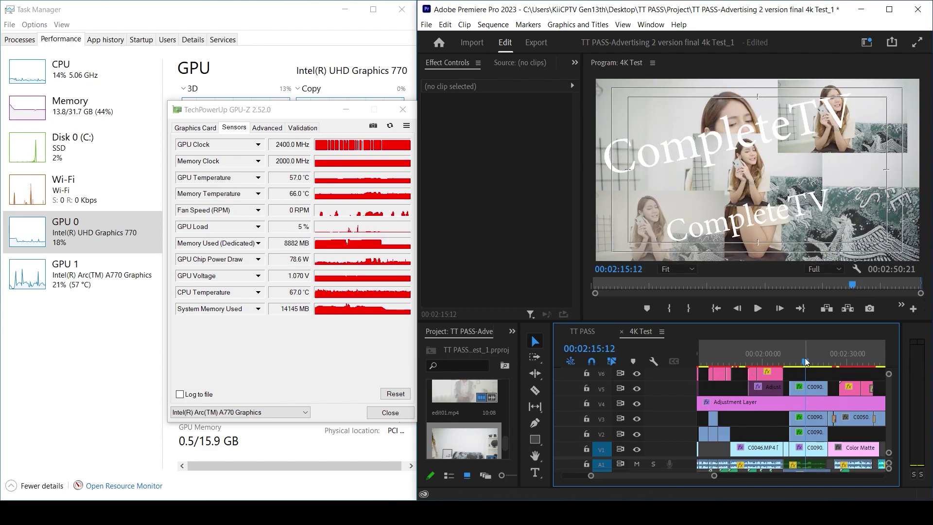
key("equal")
left_click(803, 358)
left_click(782, 361)
key("equal")
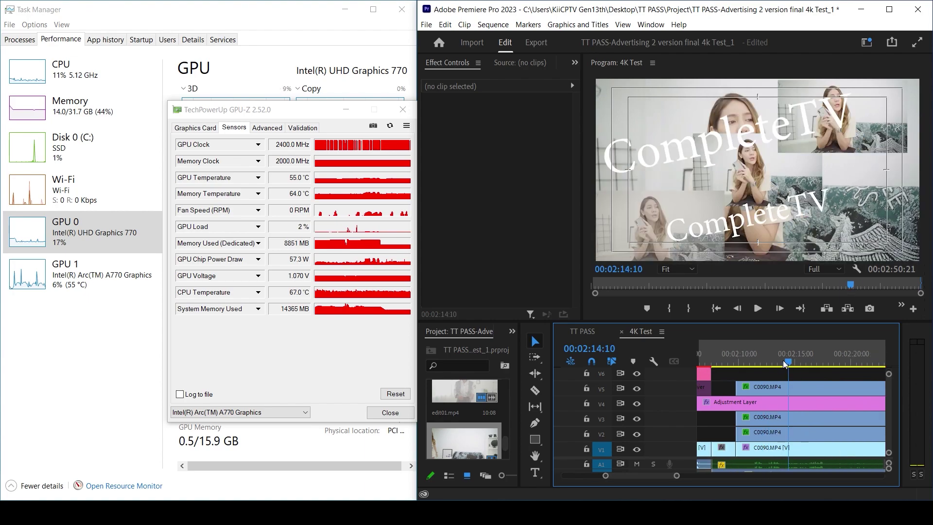
left_click(798, 361)
scroll(799, 360, "down", 2)
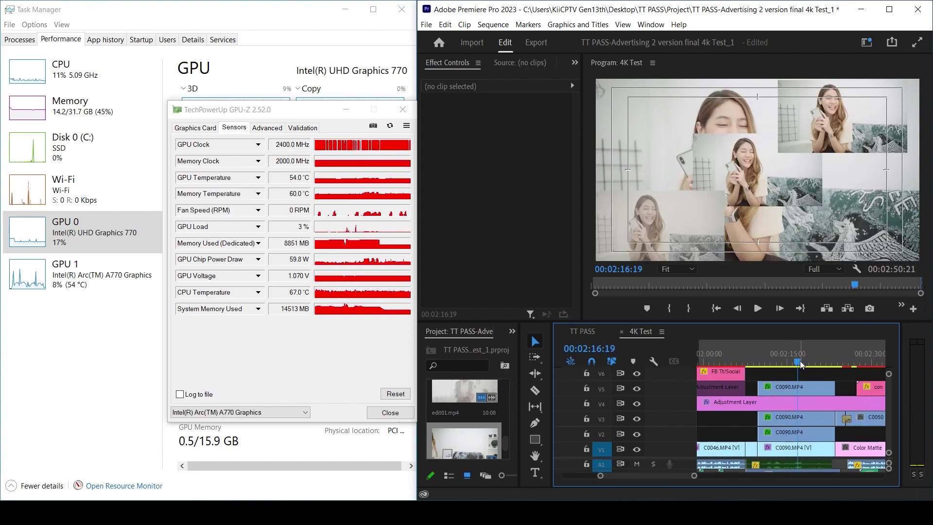
Play the three-overlay C0090.MP4 composite from near its start to about 00:02:19:20.
scroll(806, 360, "up", 2)
left_click(812, 360)
scroll(810, 364, "down", 2)
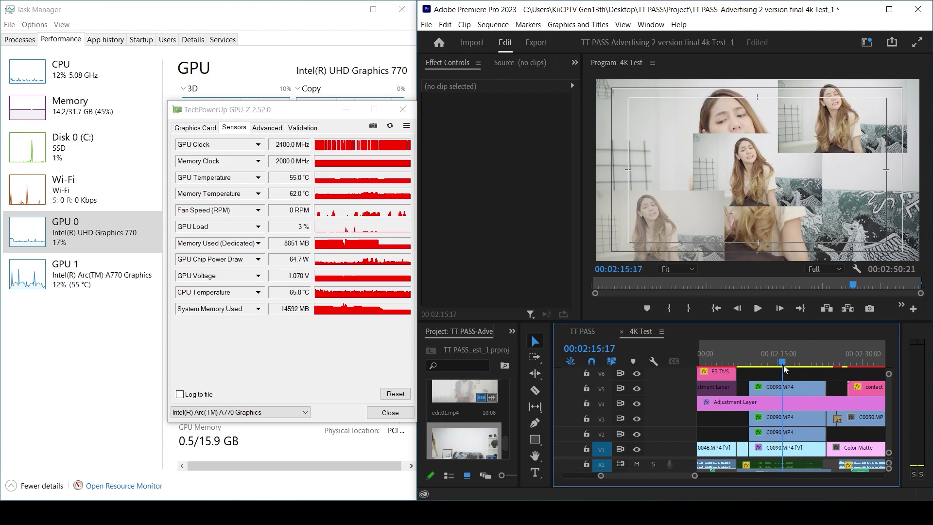
left_click(764, 362)
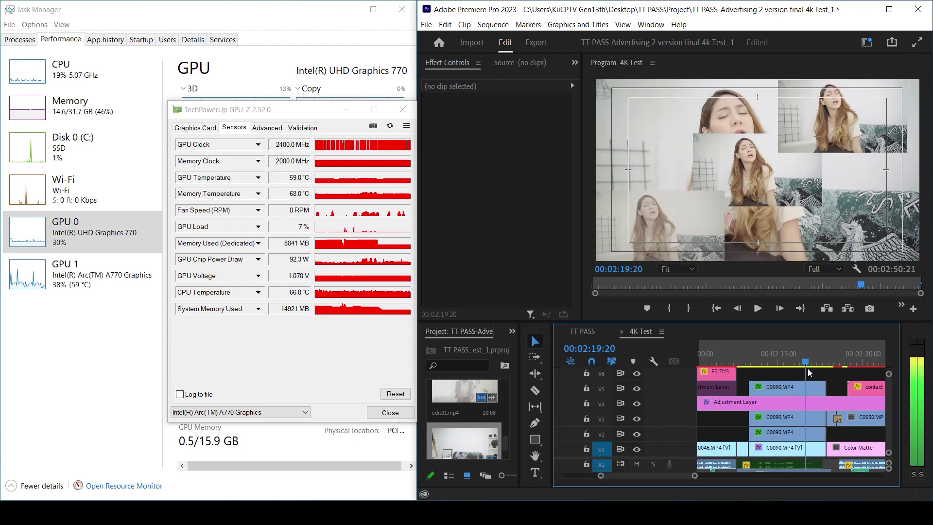
Scrub back from 00:02:19:20 through the 4K Test sequence to 00:01:05:11, testing timeline response at different scales.
left_click_drag(807, 368, 785, 366)
key("equal")
key("minus")
left_click_drag(843, 367, 790, 364)
key("minus")
mouse_move(790, 365)
left_mouse_down()
mouse_move(718, 360)
mouse_move(853, 358)
mouse_move(789, 365)
left_mouse_up()
key("minus")
key("minus")
key("equal")
key("equal")
key("minus")
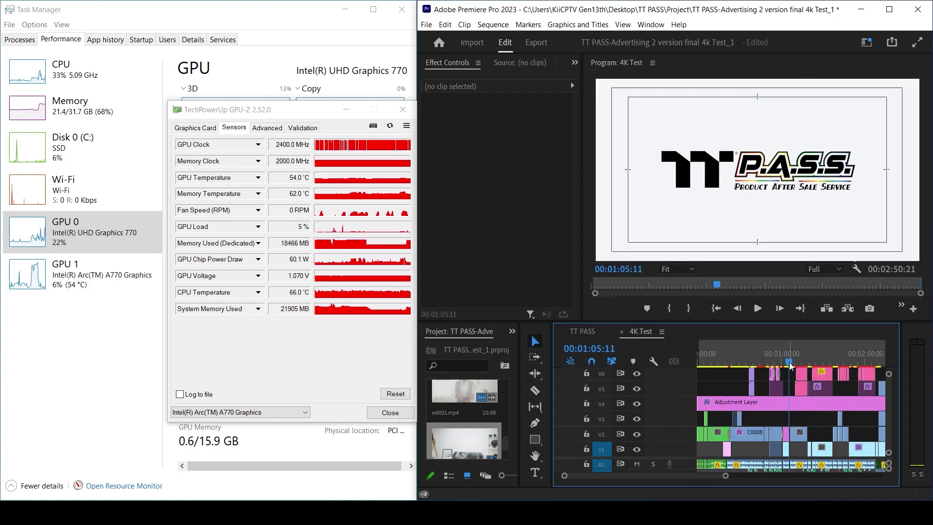
Move the playhead to 00:01:23:16 and show the whole 4K Test sequence in the timeline.
key("minus")
key("equal")
left_click(813, 361)
key("minus")
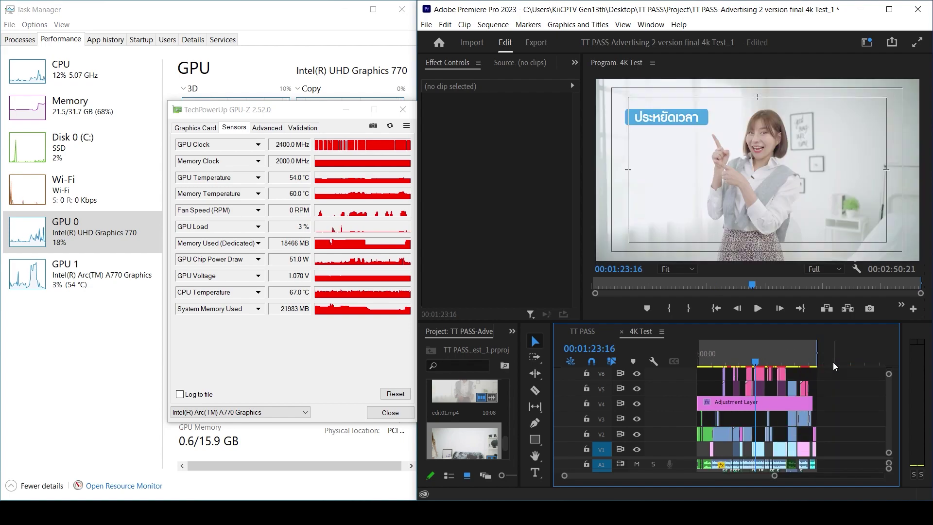
key("minus")
key("equal")
key("equal")
key("minus")
key("equal")
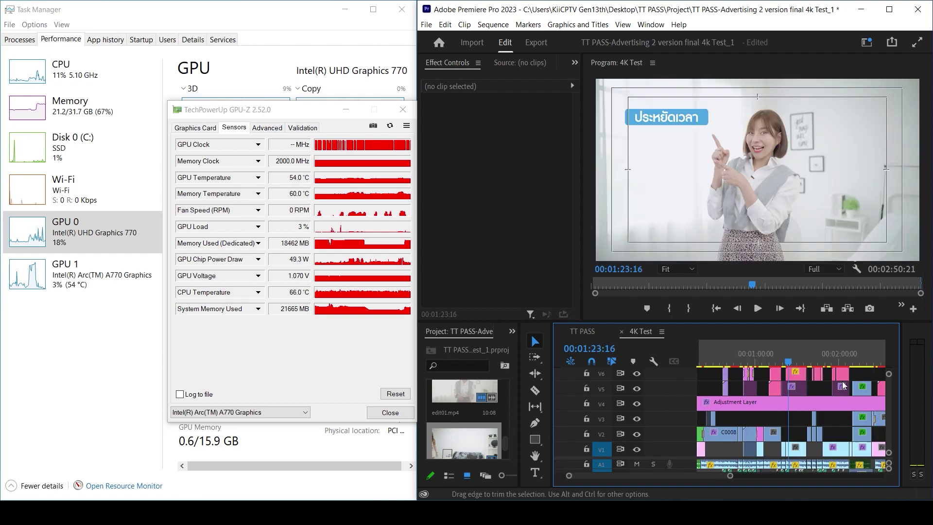
key("minus")
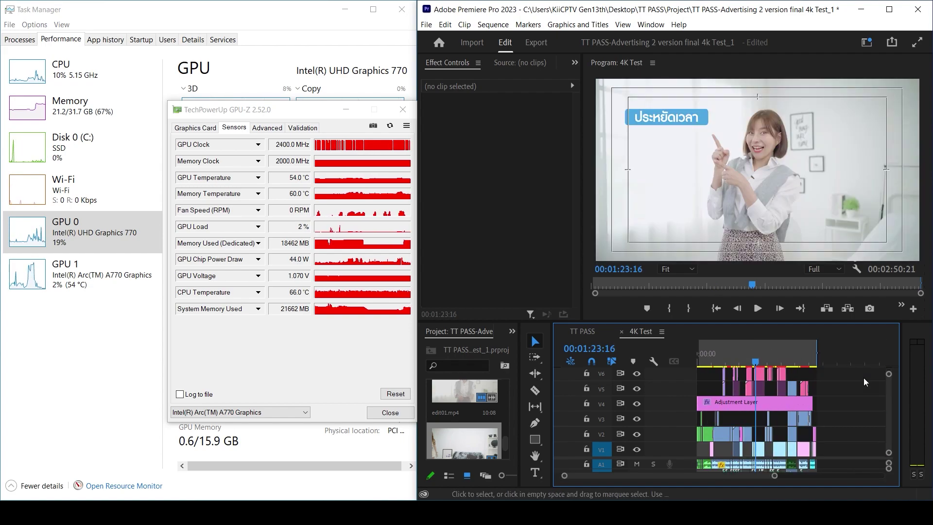
Try to export the sequence as 4K Test.mp4 in H.264 with the Match Source - Adaptive High Bitrate preset.
key("ctrl+m")
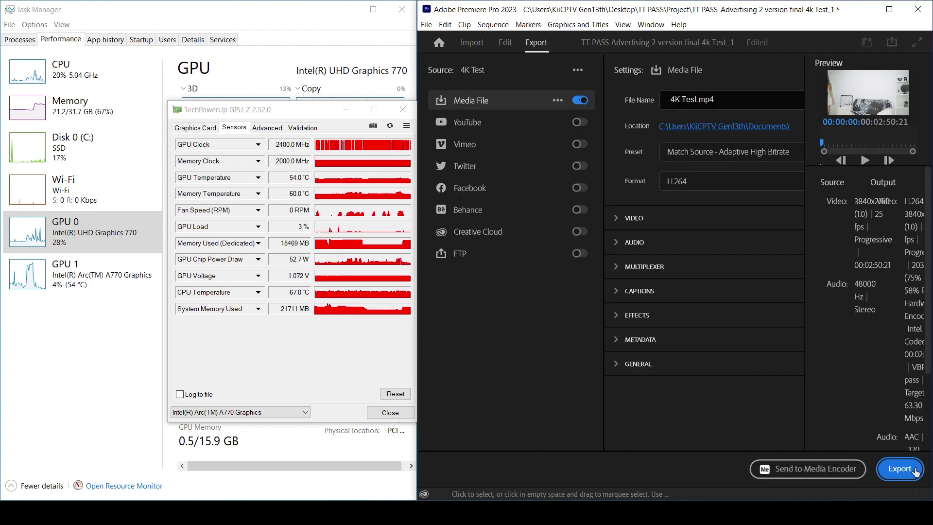
left_click(911, 470)
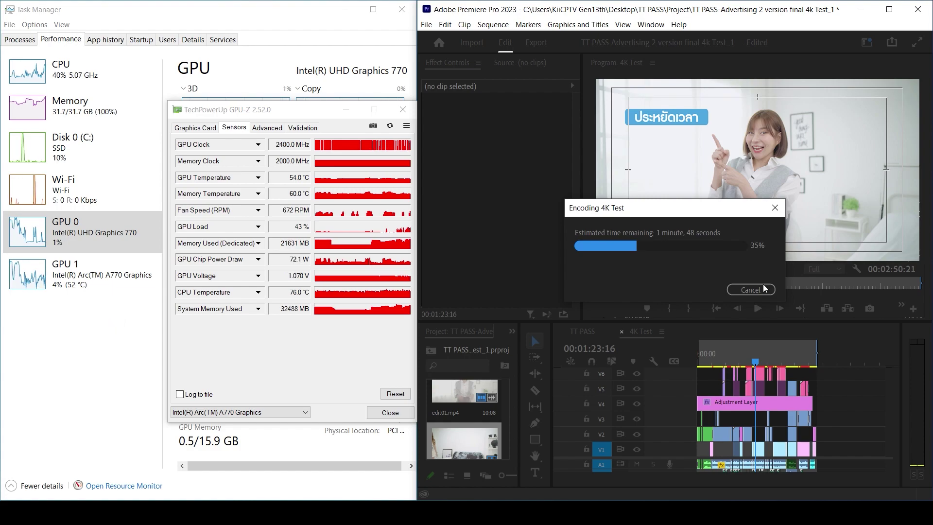
left_click(763, 288)
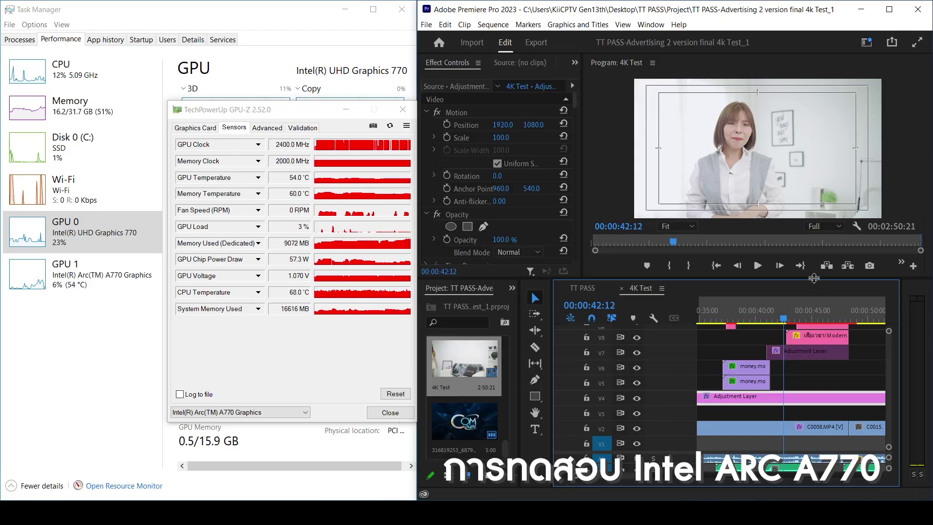
Enlarge the timeline area to show more video tracks and play the sequence from 00:00:42:12.
left_click_drag(814, 278, 814, 243)
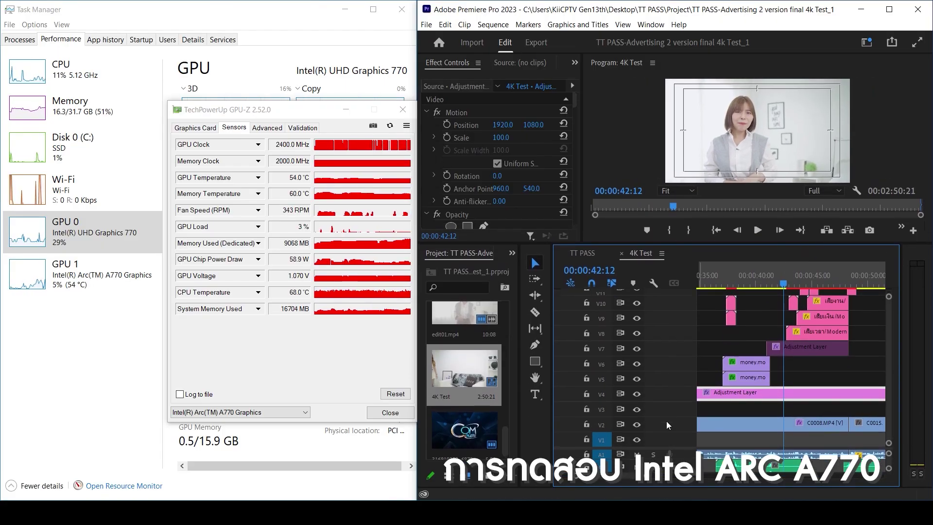
key("equal")
key("minus")
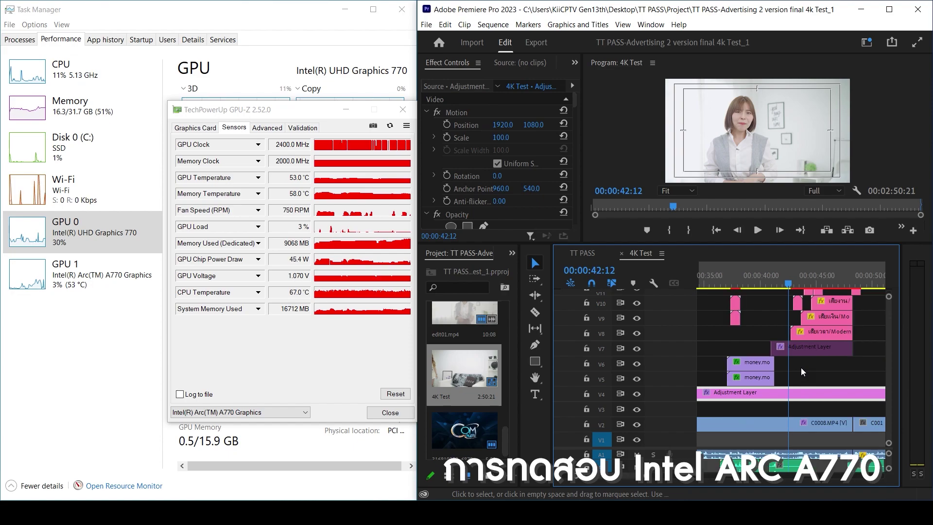
key("equal")
key("minus")
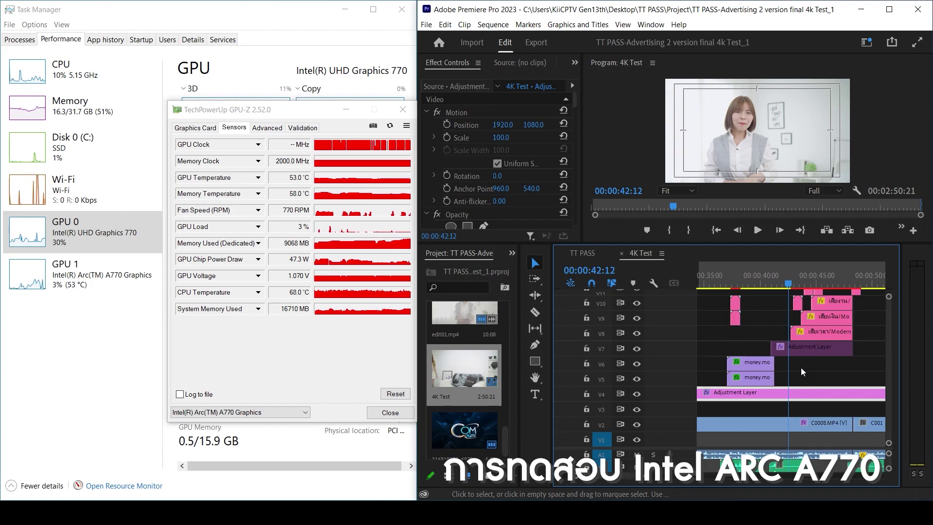
key("equal")
key("minus")
key("equal")
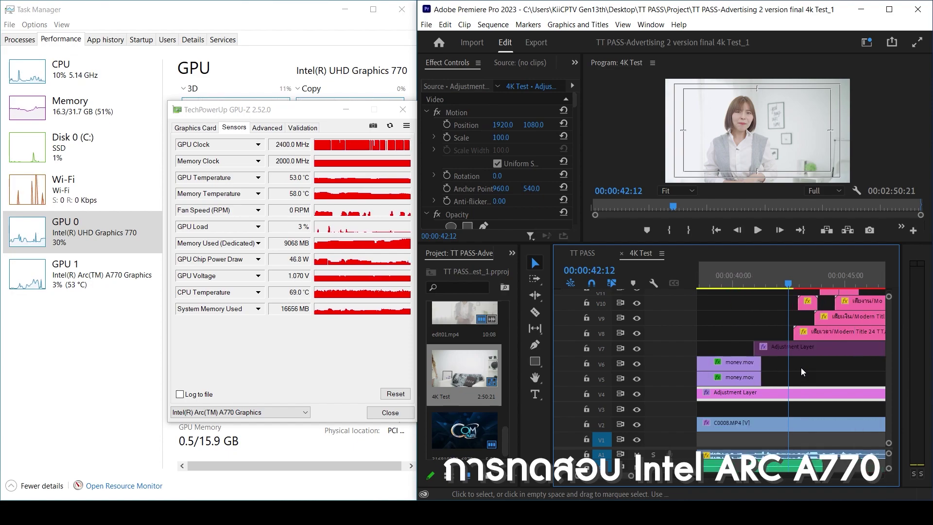
key("minus")
key("equal")
key("minus")
key("space")
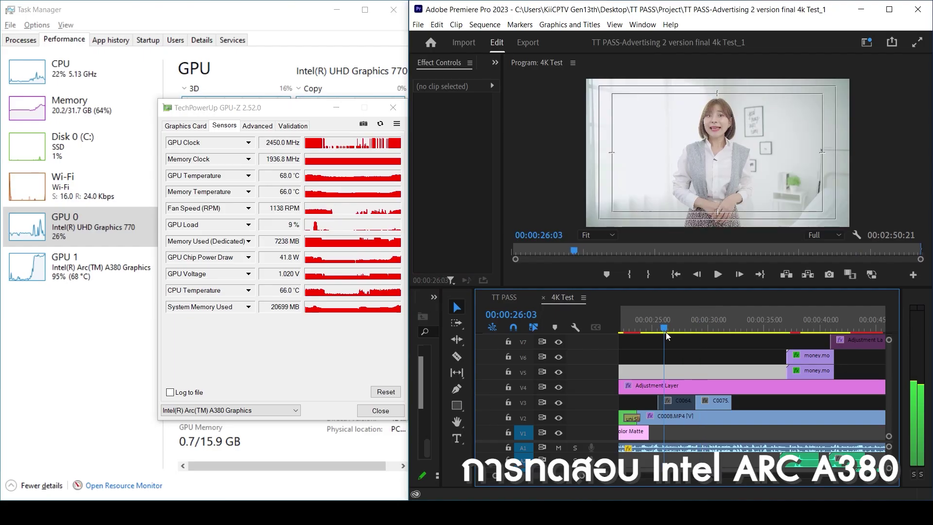
Scrub the sequence from 00:00:26:03 to 00:00:34:03 and return the playhead to about 00:00:27.
left_click_drag(666, 335, 756, 332)
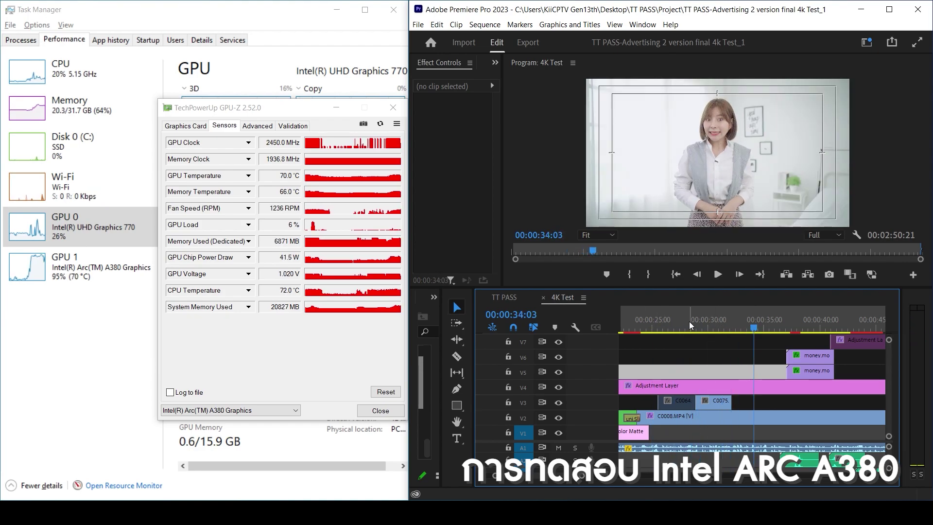
left_click(675, 321)
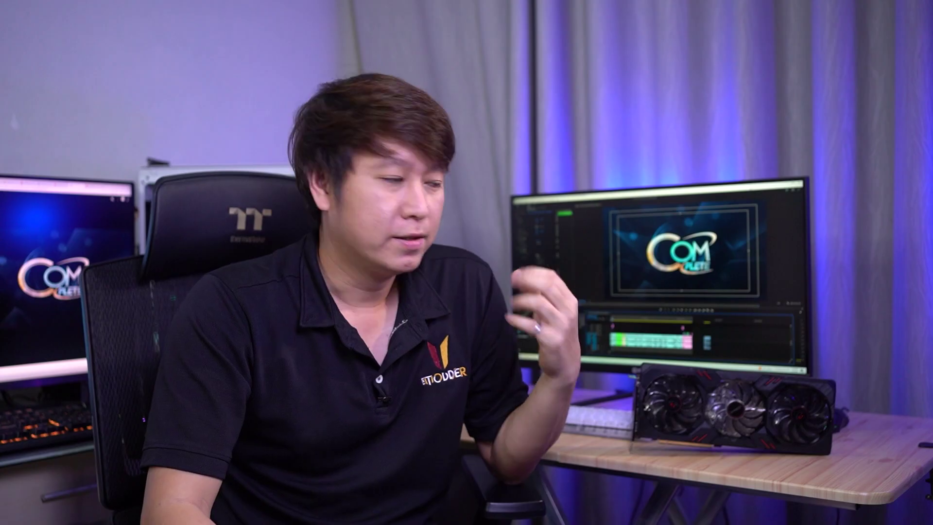